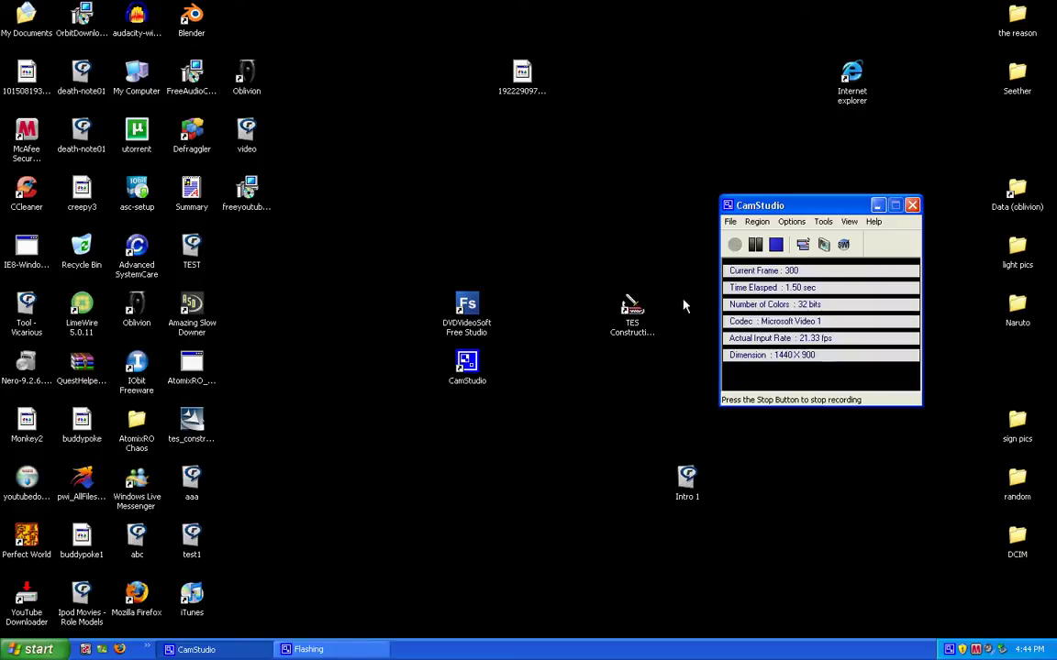
Open the TES Construction Set and load the Oblivion.esm master file.
double_click(631, 305)
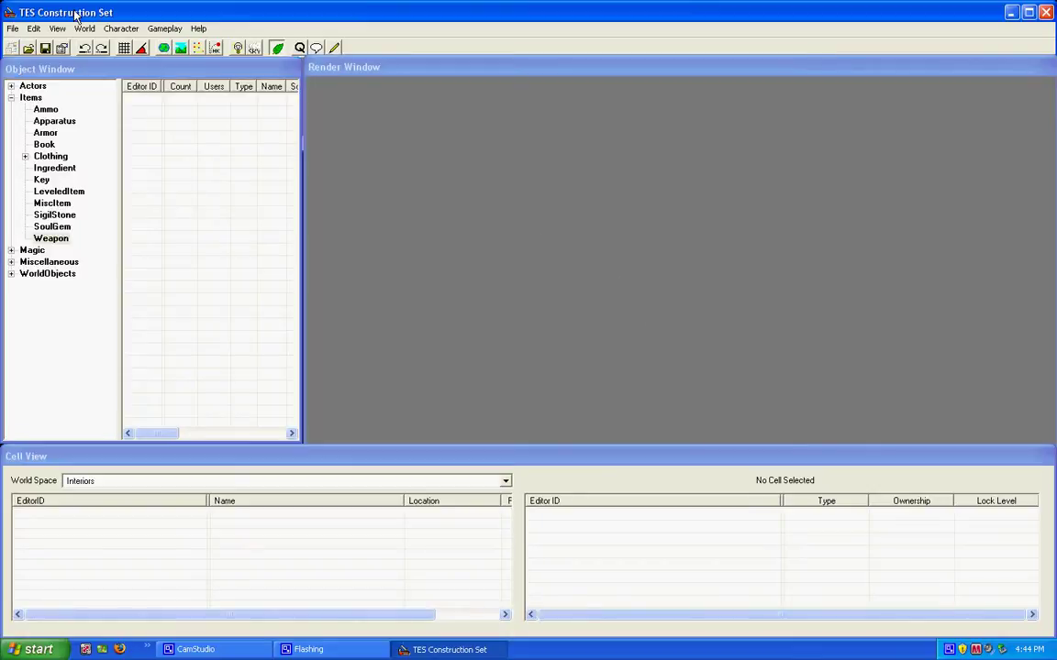
click(14, 33)
mouse_move(28, 35)
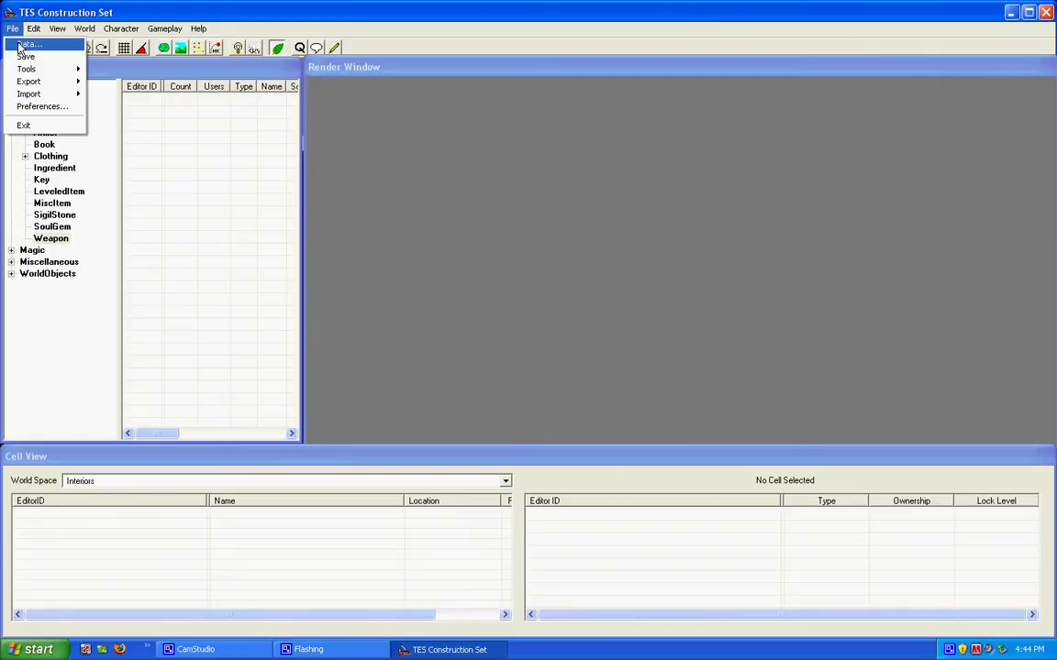
click(22, 44)
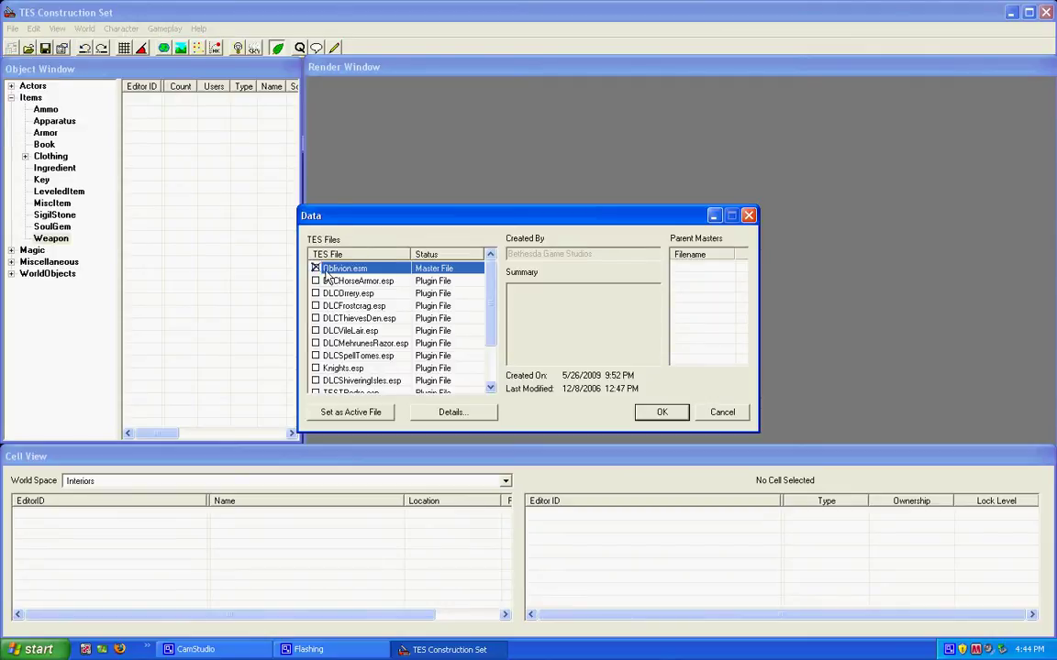
click(659, 413)
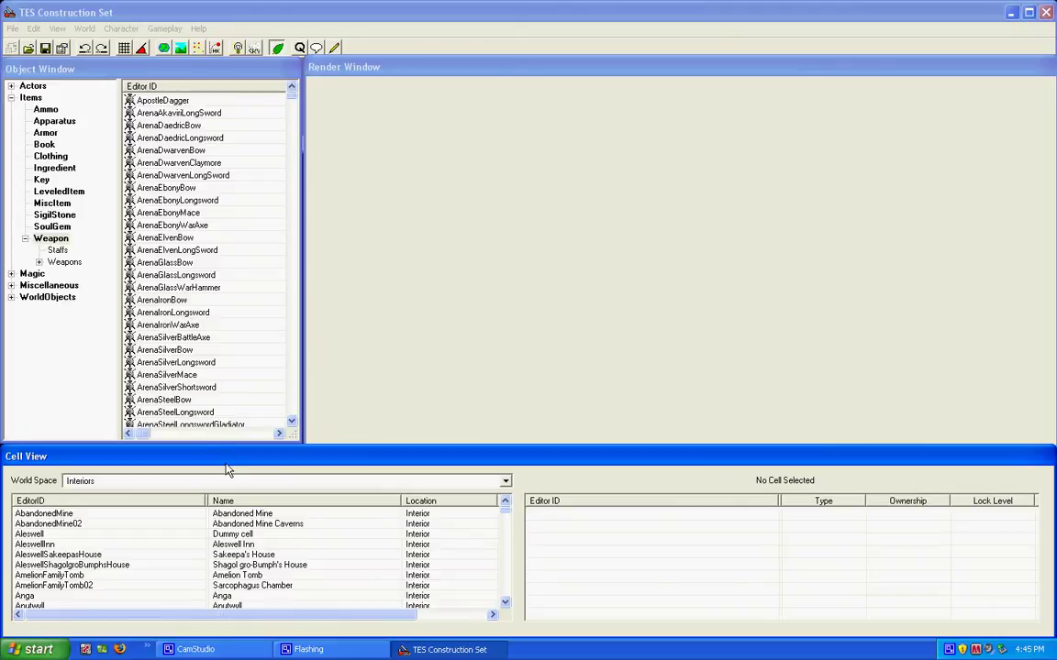
Examine the object, render and cell view windows and browse the list of interior cells.
click(228, 75)
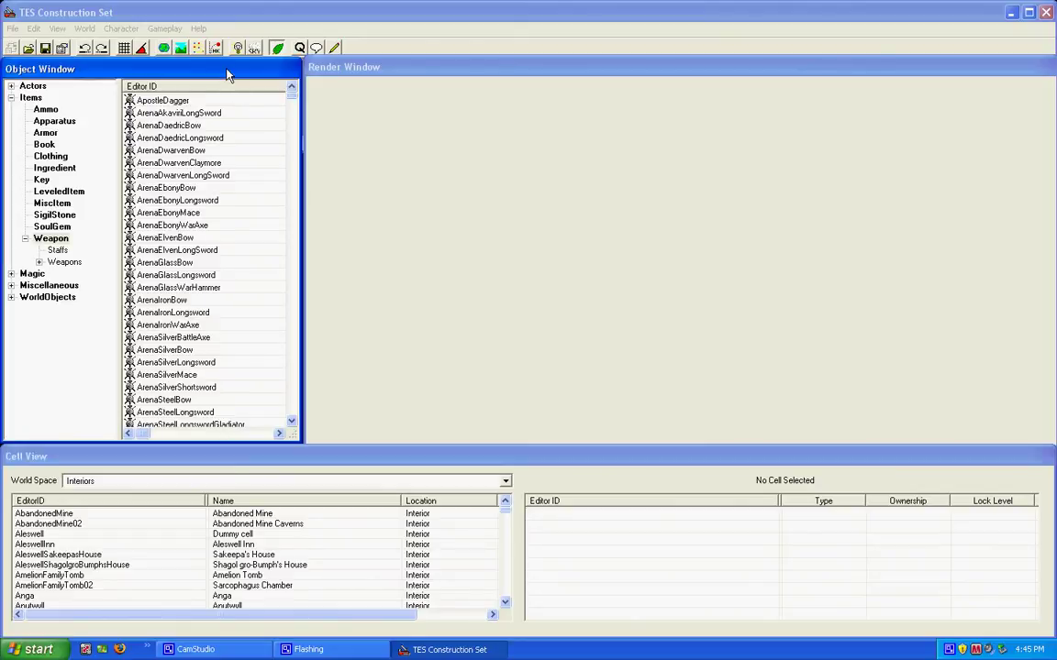
click(335, 71)
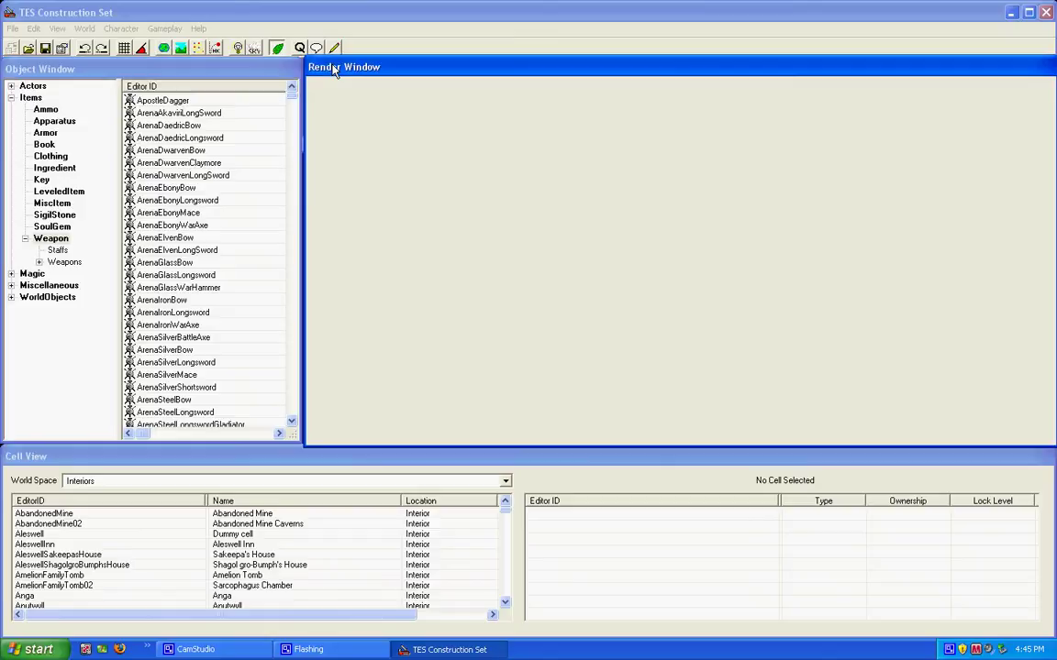
click(86, 463)
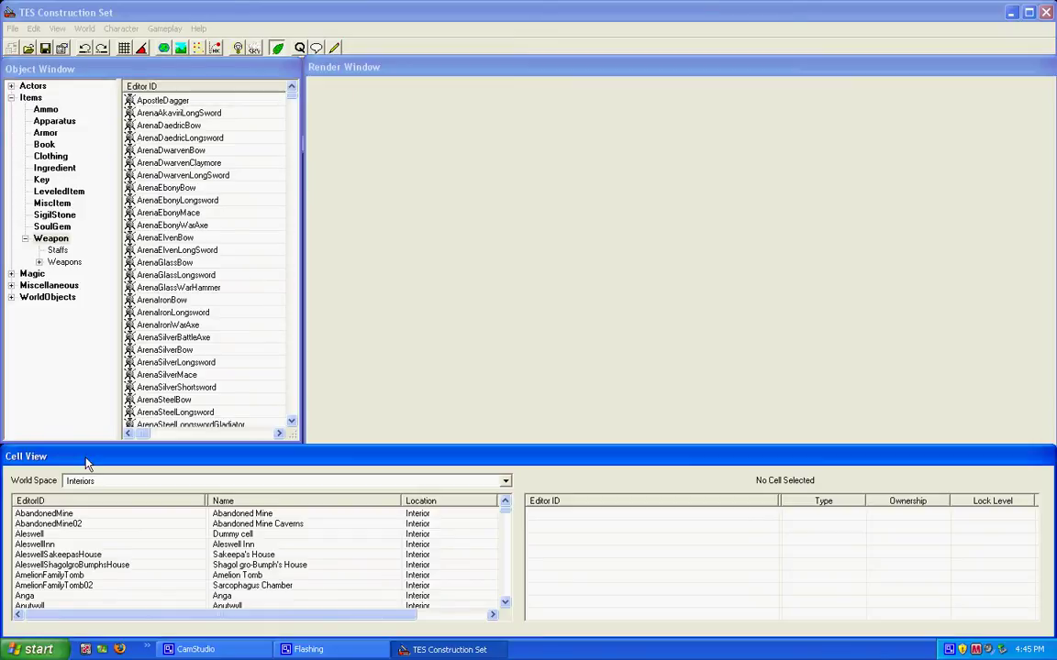
click(69, 524)
scroll(69, 532, down, 12)
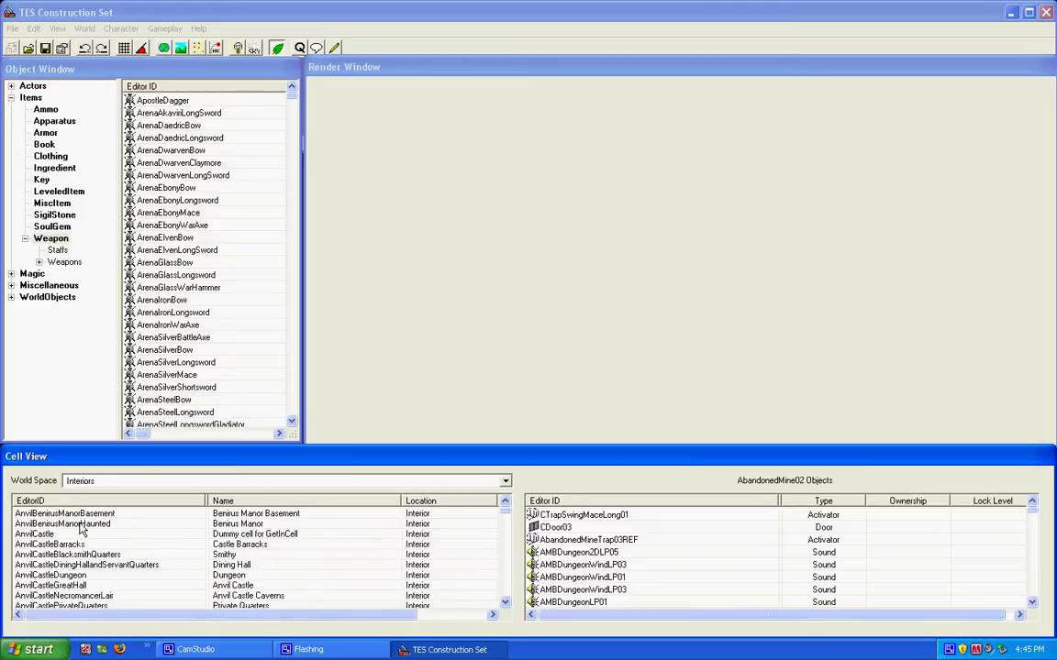
scroll(72, 555, down, 12)
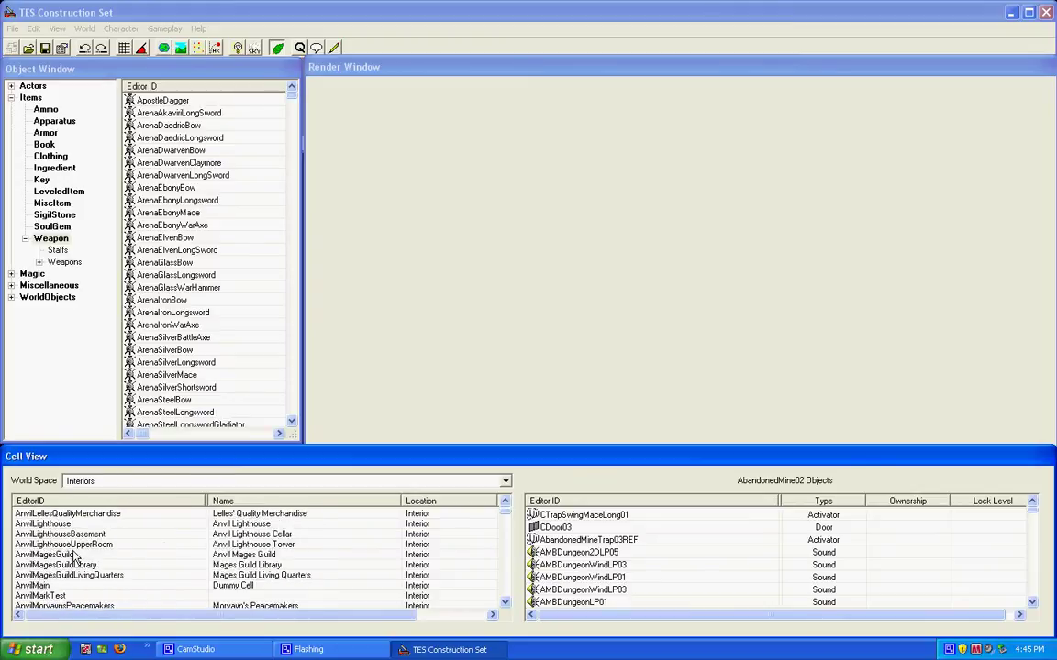
scroll(92, 547, down, 2)
scroll(96, 550, up, 8)
click(42, 386)
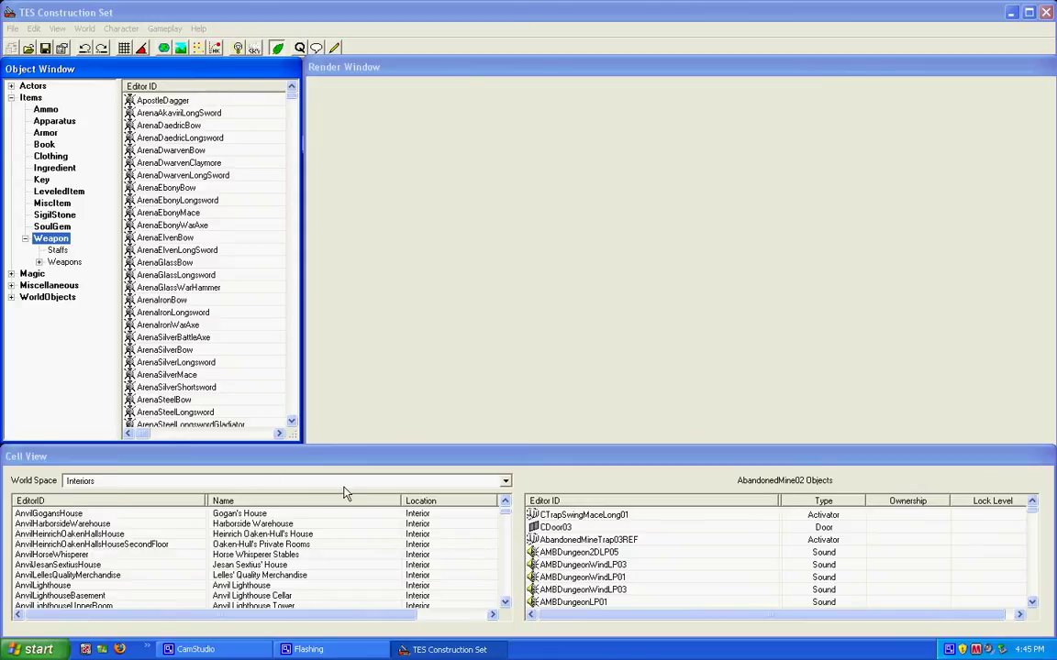
Load the AbandonedMine interior cell into the render window.
click(325, 466)
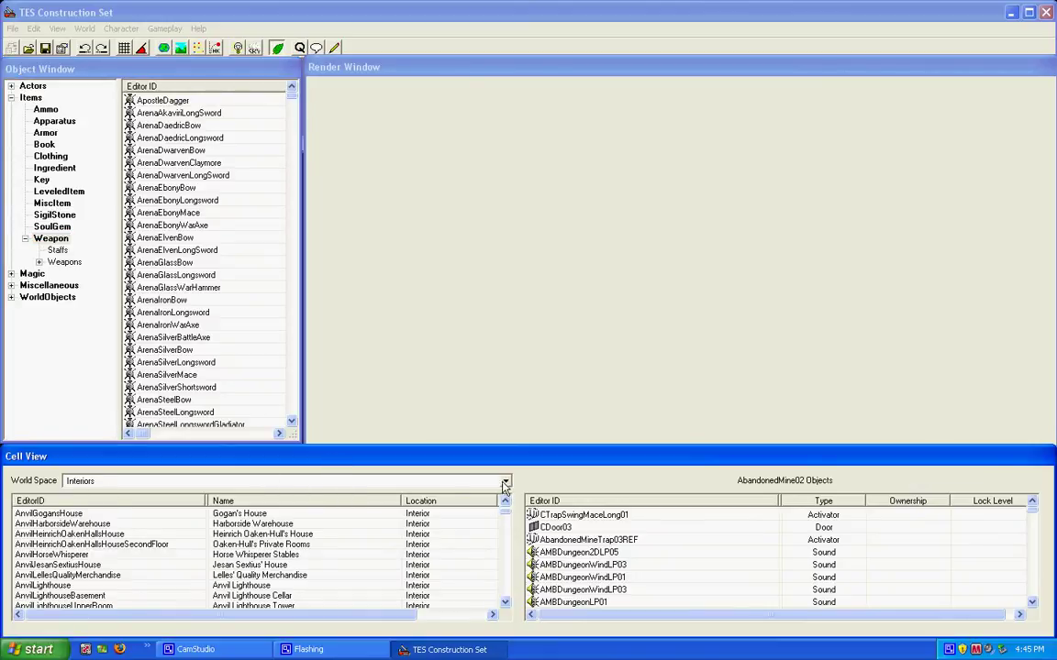
click(245, 525)
scroll(123, 541, up, 8)
scroll(92, 540, up, 1)
double_click(69, 514)
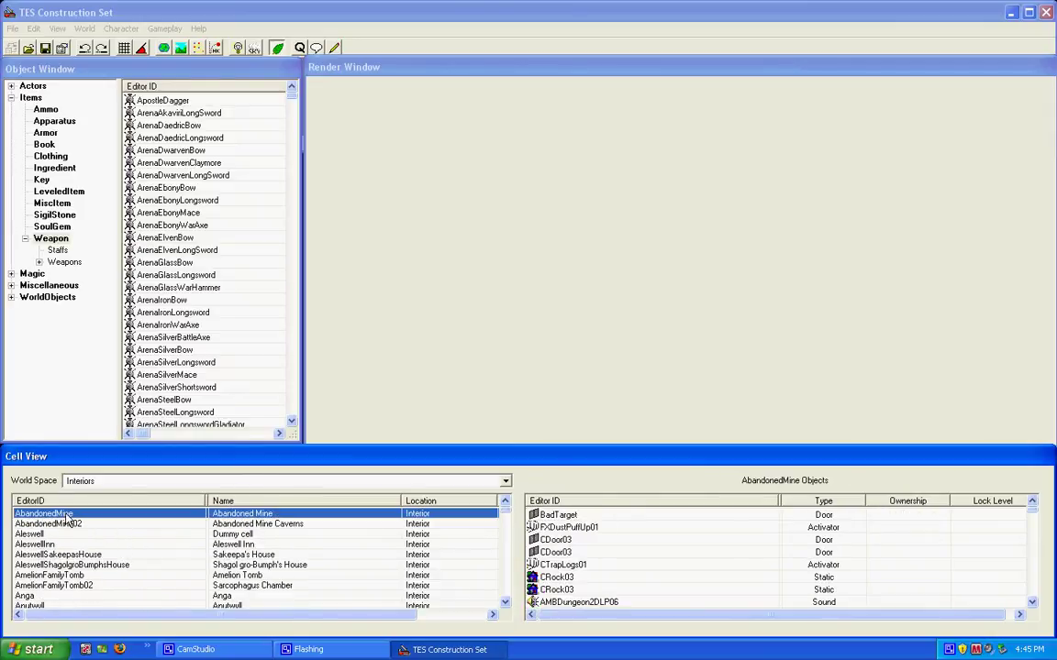
Brighten the mine by turning on full lighting in the render view.
click(495, 337)
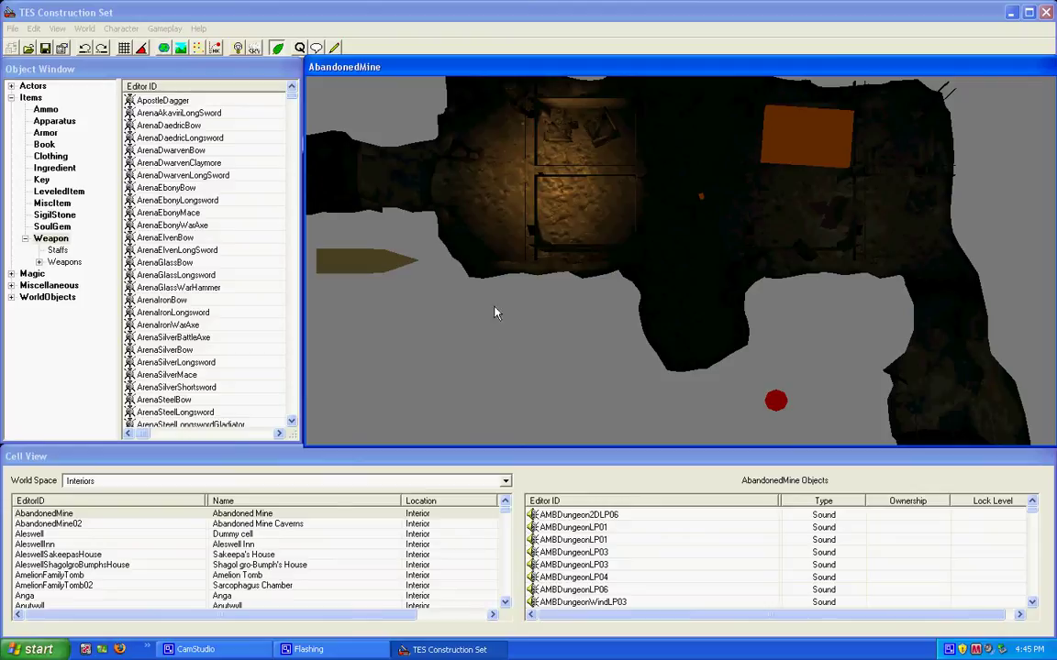
middle_drag(545, 296, 537, 358)
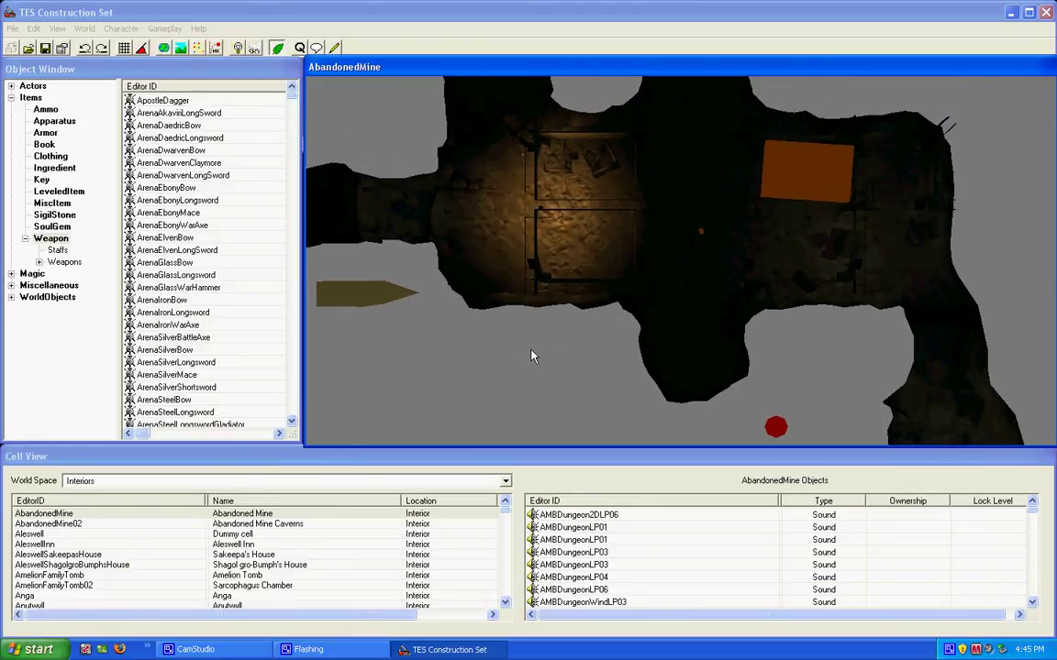
key(a)
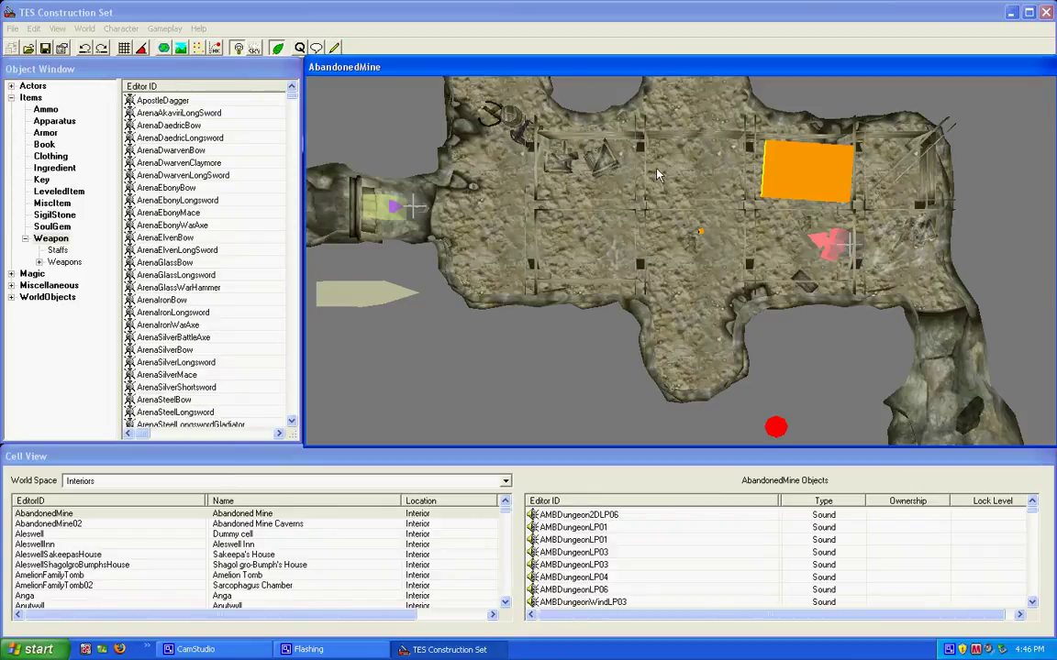
Survey the mine's rooms and tunnels from above and disable all warnings for this session.
middle_drag(672, 147, 679, 117)
middle_drag(822, 299, 459, 97)
middle_drag(710, 334, 780, 290)
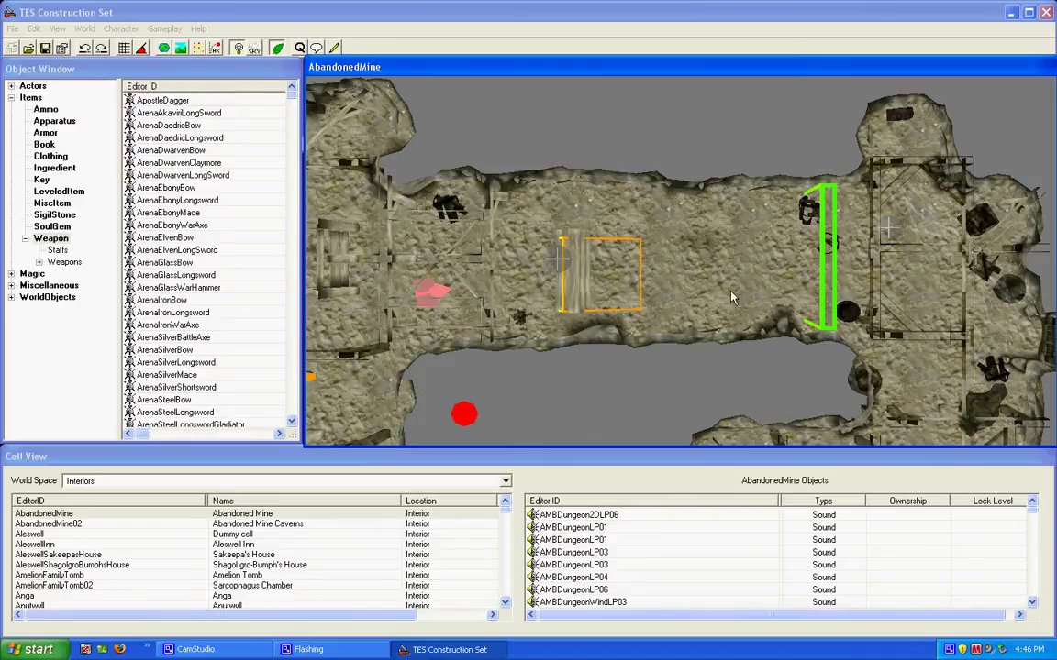
middle_drag(731, 287, 722, 465)
middle_drag(674, 244, 587, 382)
shift+middle_drag(858, 179, 934, 279)
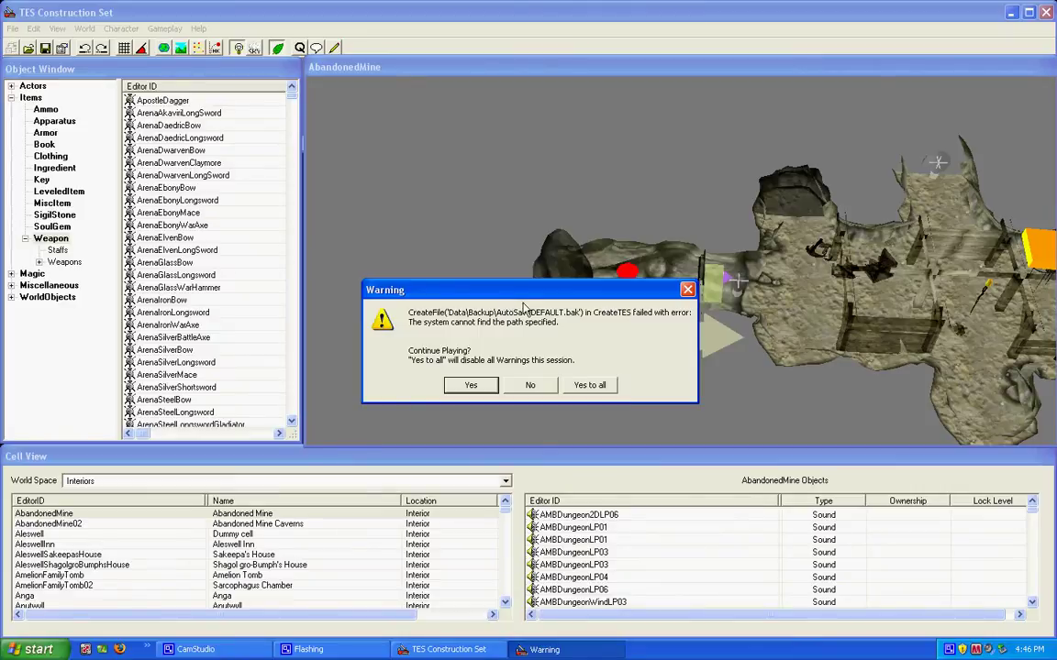
click(589, 385)
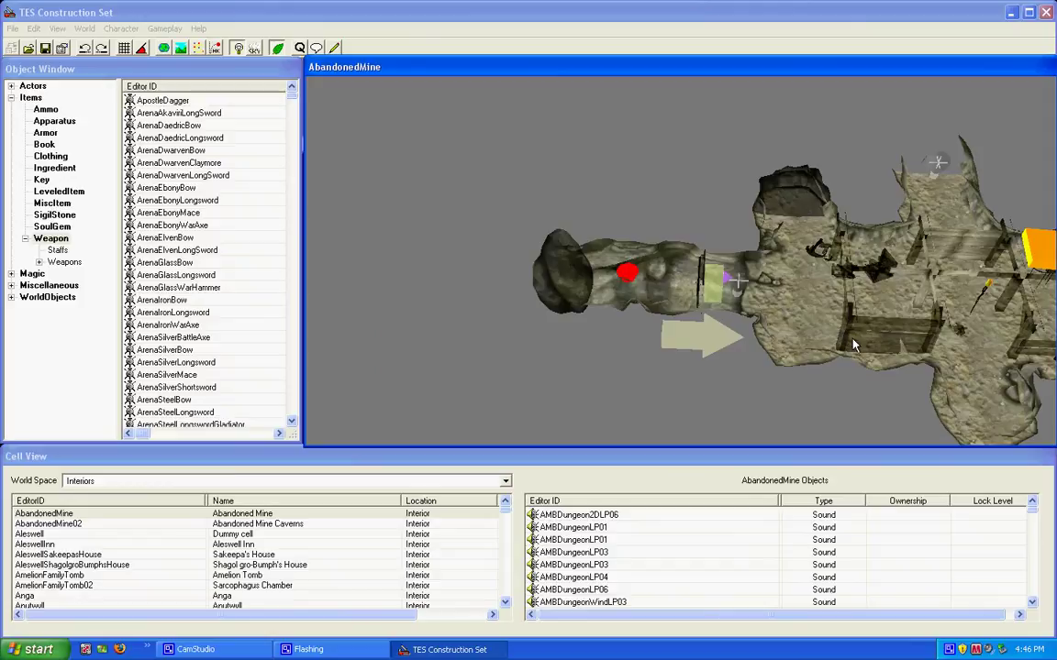
Select the floor section of the mine's first room and inspect it from different angles and close up.
middle_drag(820, 280, 791, 344)
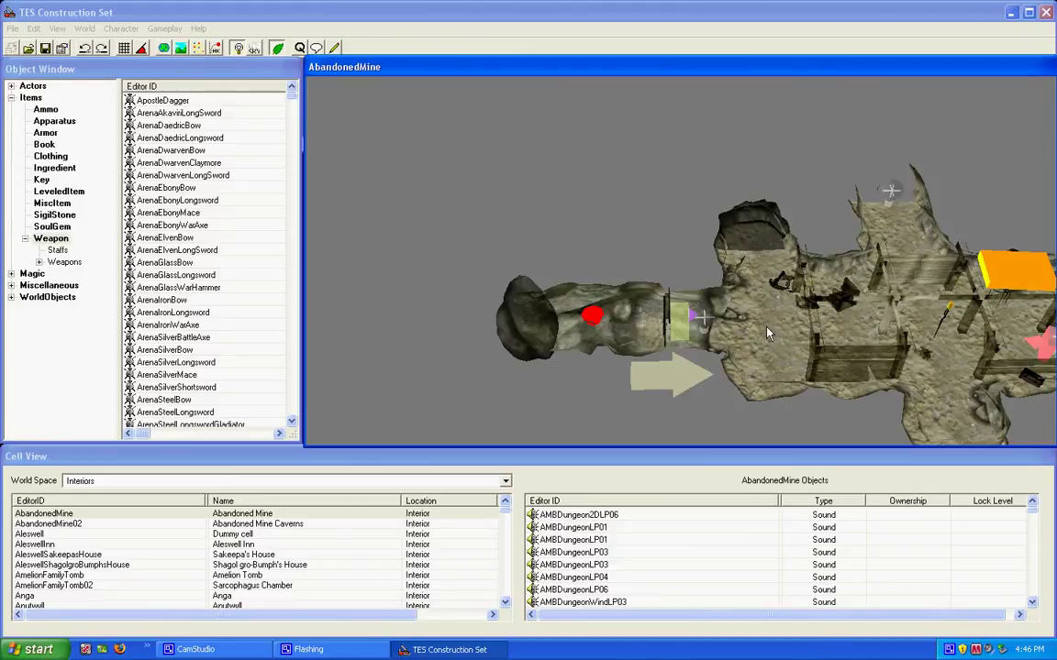
click(768, 334)
middle_drag(804, 354, 488, 312)
middle_drag(748, 374, 736, 322)
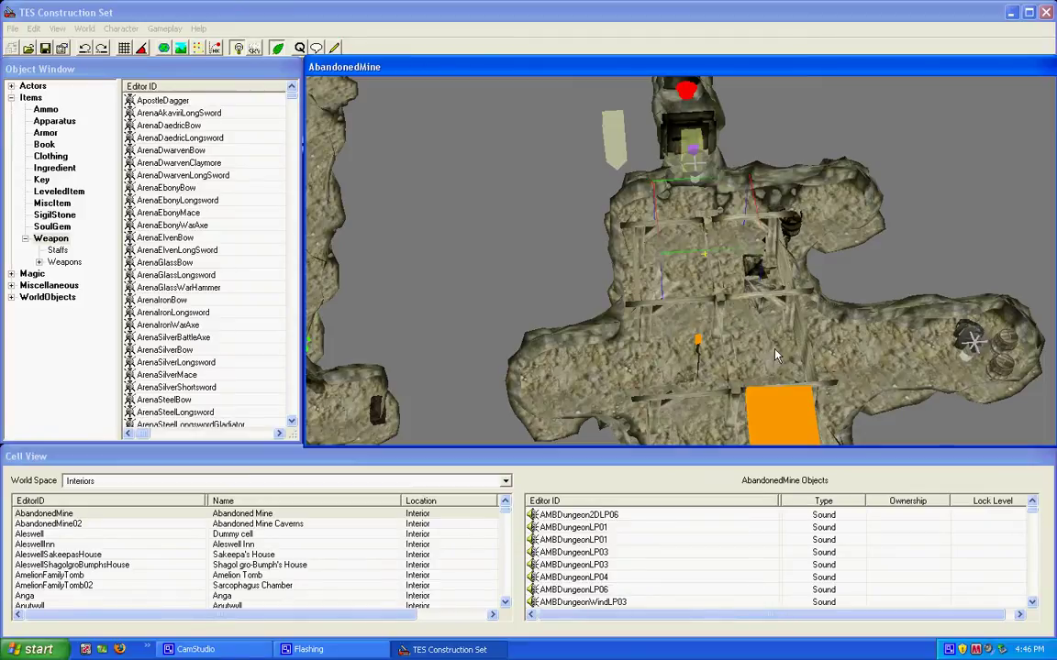
middle_drag(737, 322, 735, 356)
scroll(735, 355, up, 10)
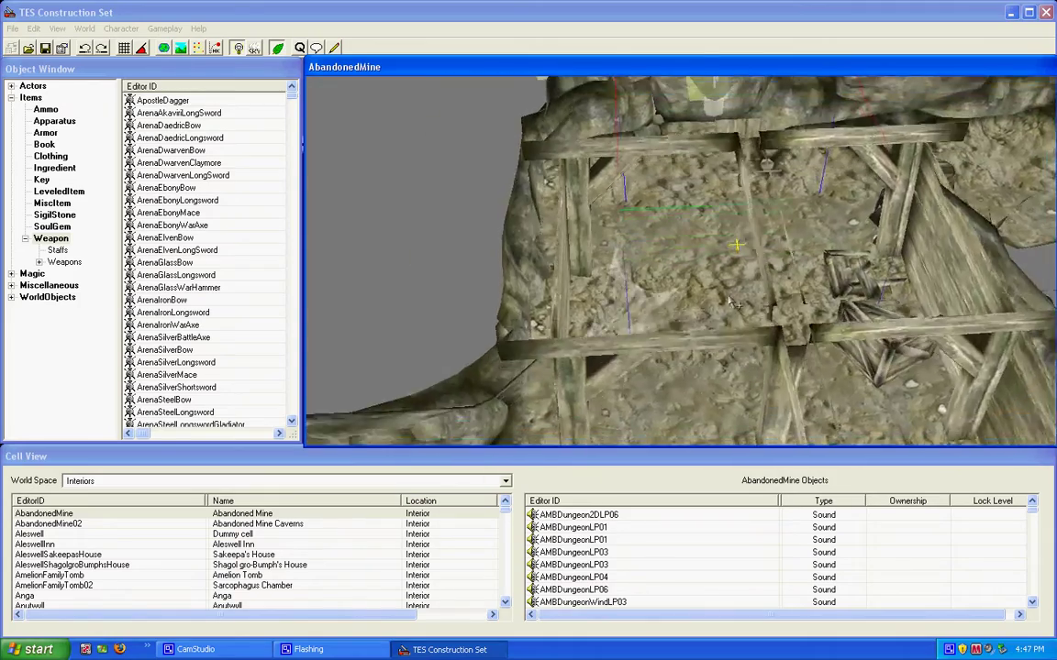
middle_drag(732, 300, 733, 230)
middle_drag(667, 204, 657, 264)
Move the barrel away from the wooden wall toward the rocks, raise it, and drop it onto the floor.
scroll(667, 227, up, 5)
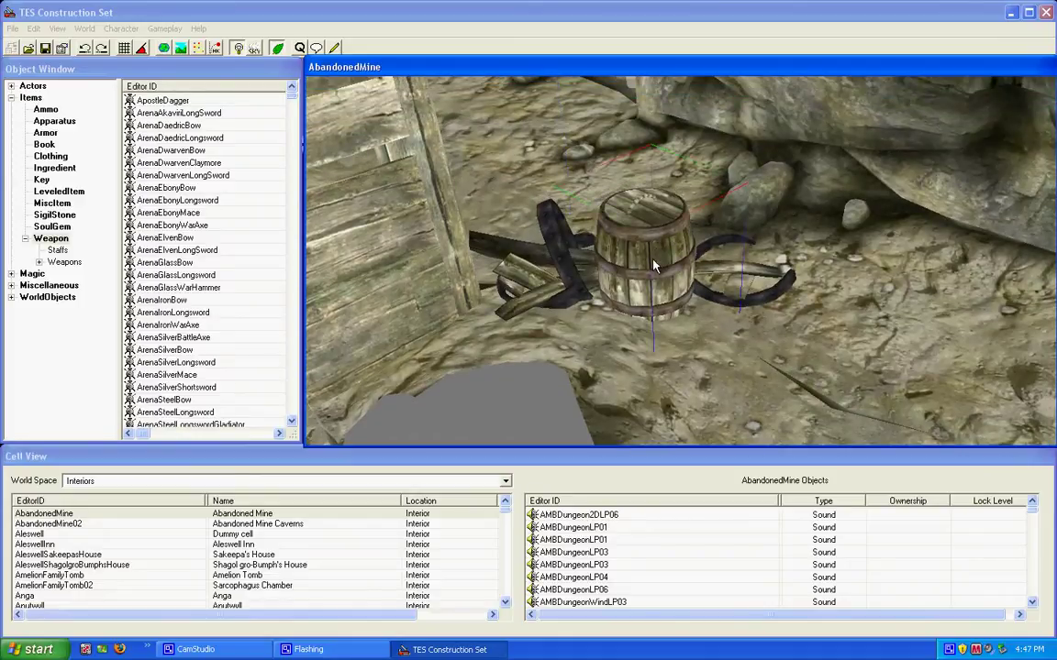
drag(655, 266, 789, 273)
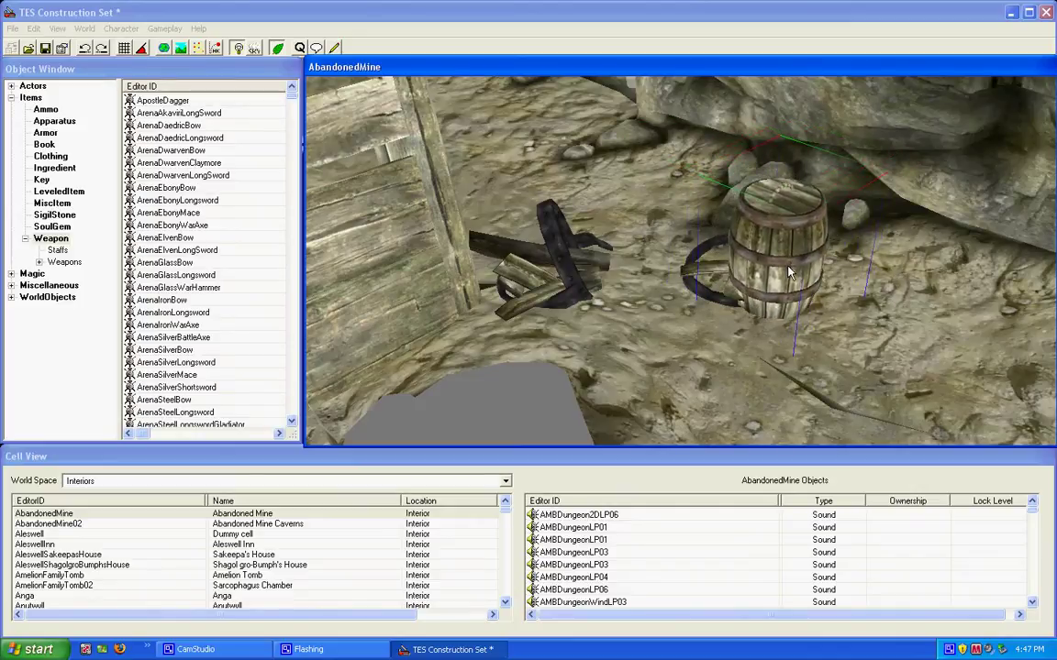
drag(787, 272, 836, 191)
shift+middle_drag(836, 190, 728, 177)
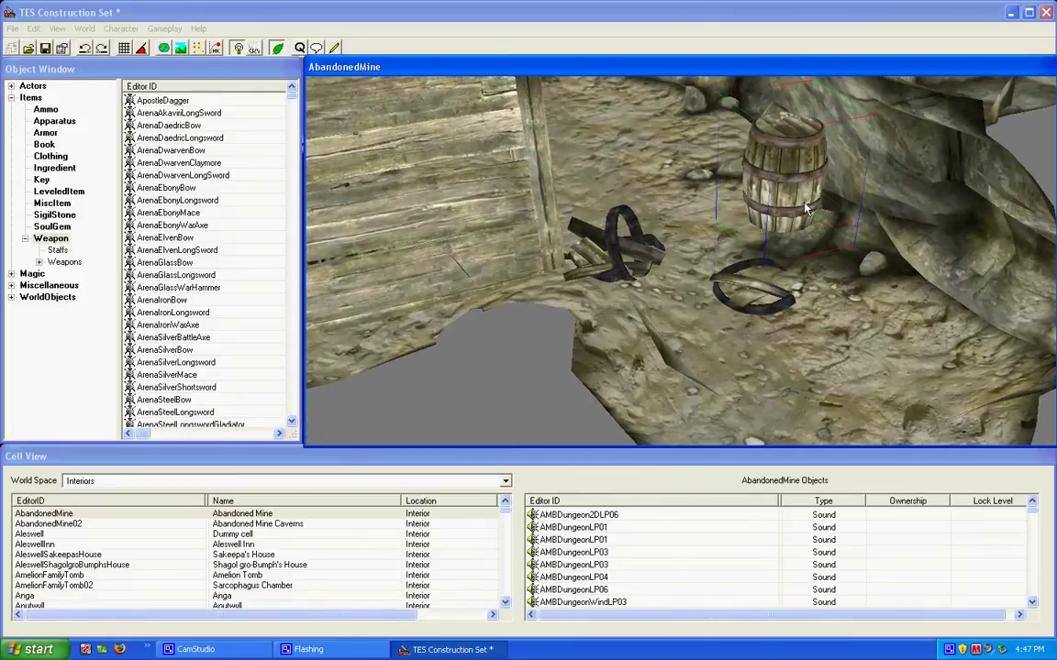
key(f)
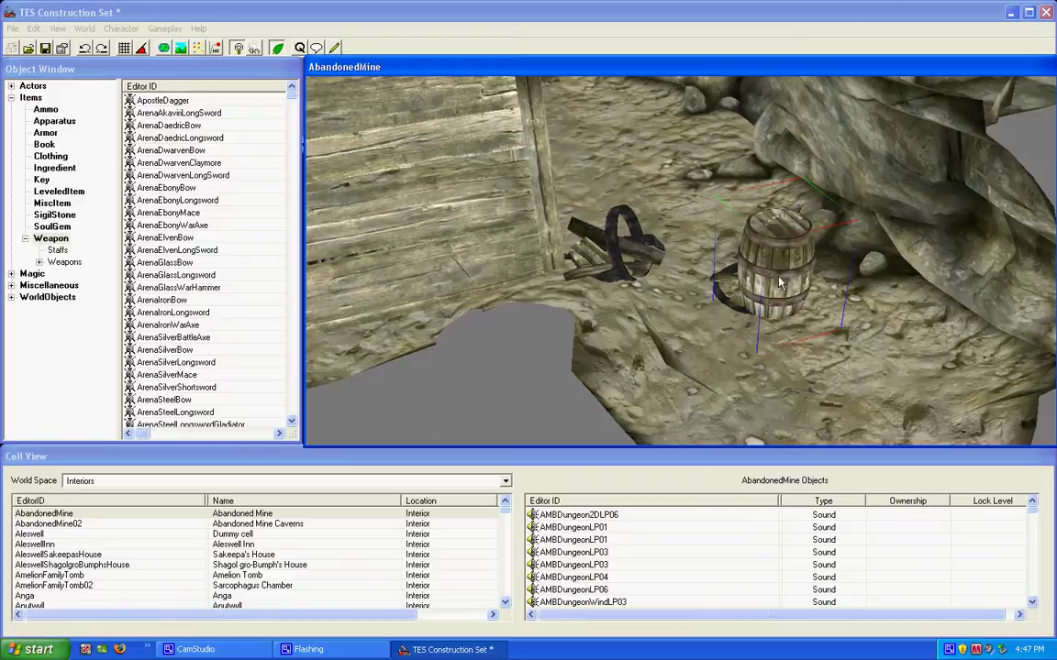
Inspect the selected barrel from several angles and distances, re-centring the view on it after zooming far out.
shift+middle_drag(761, 296, 820, 320)
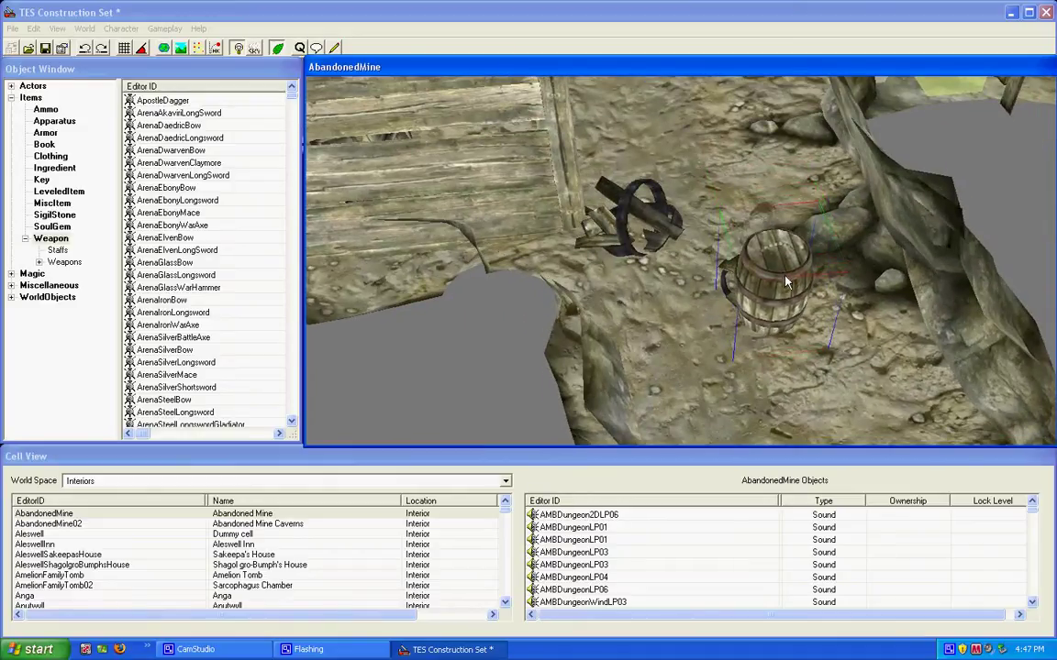
shift+middle_drag(785, 273, 897, 239)
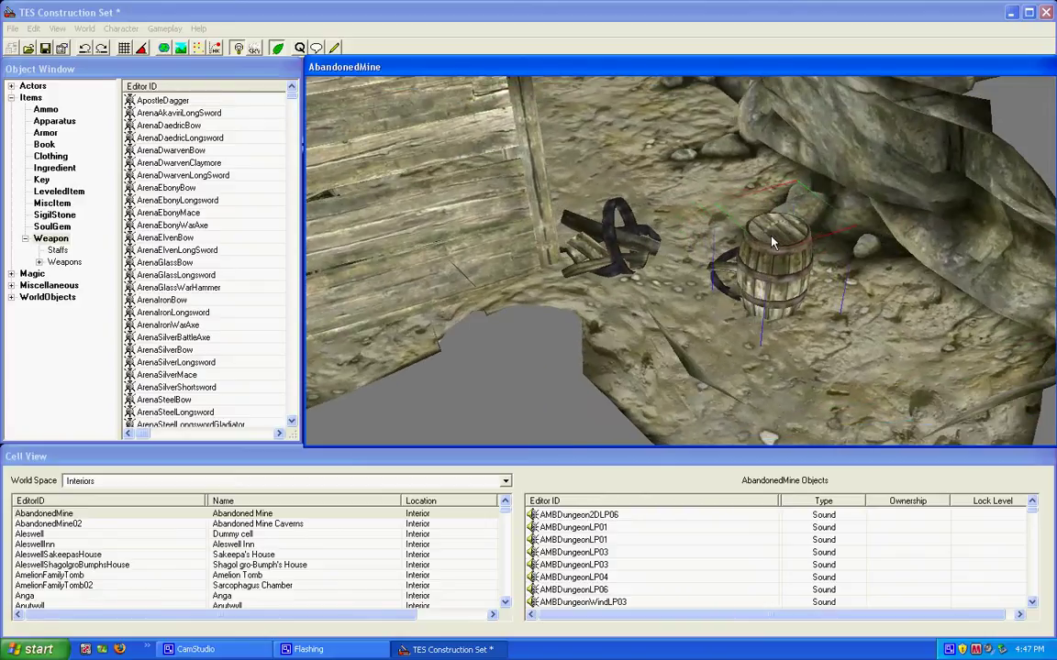
scroll(814, 207, down, 15)
scroll(754, 159, down, 3)
scroll(737, 157, down, 2)
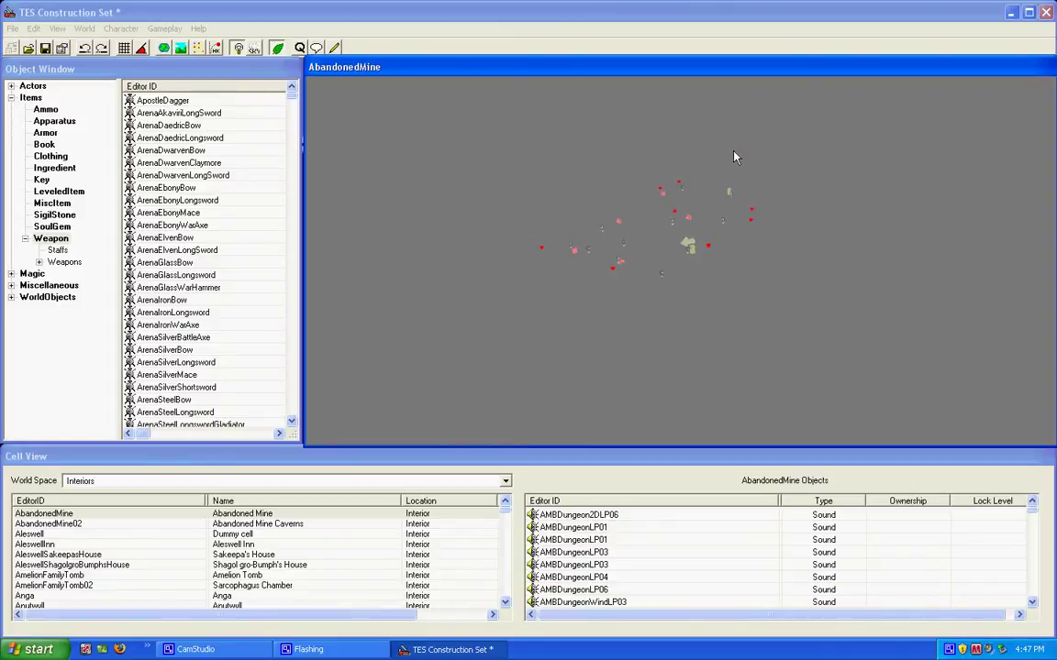
key(c)
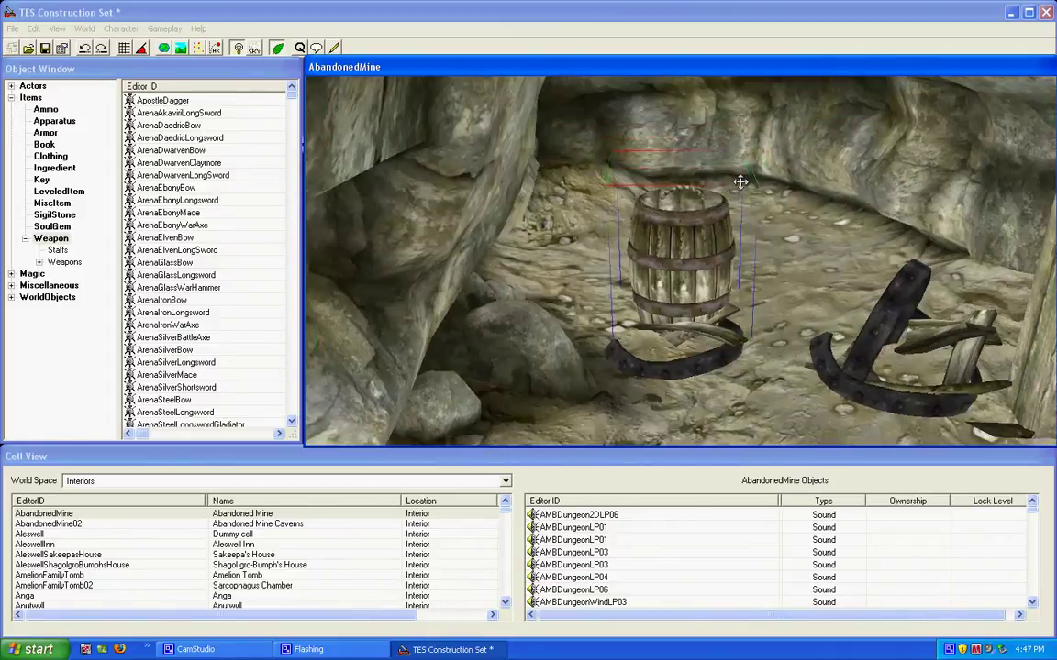
scroll(741, 181, down, 5)
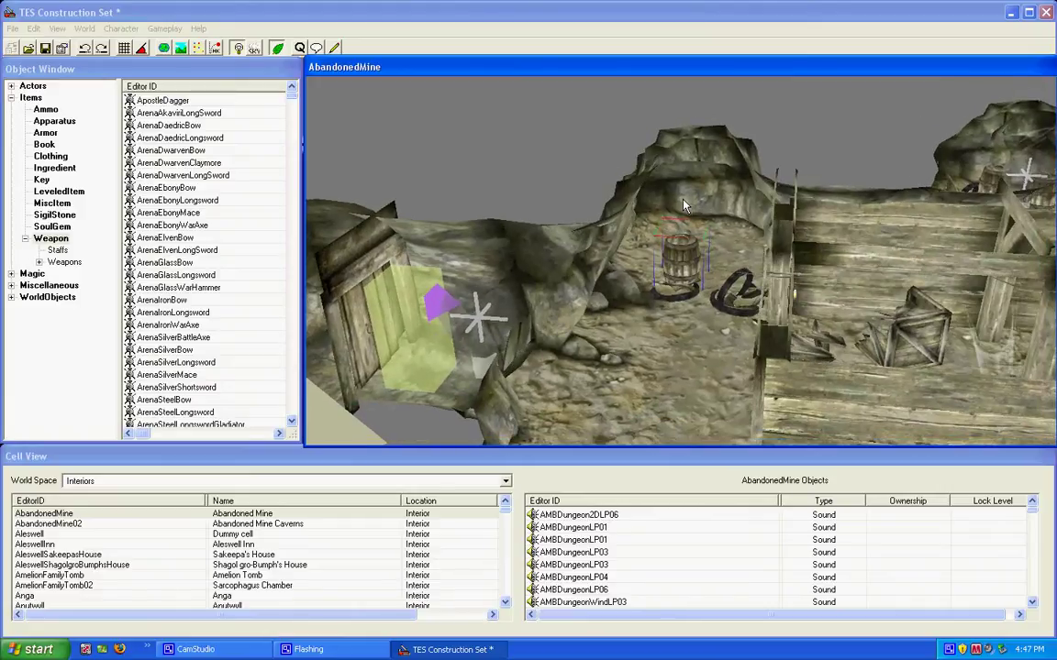
scroll(683, 206, up, 5)
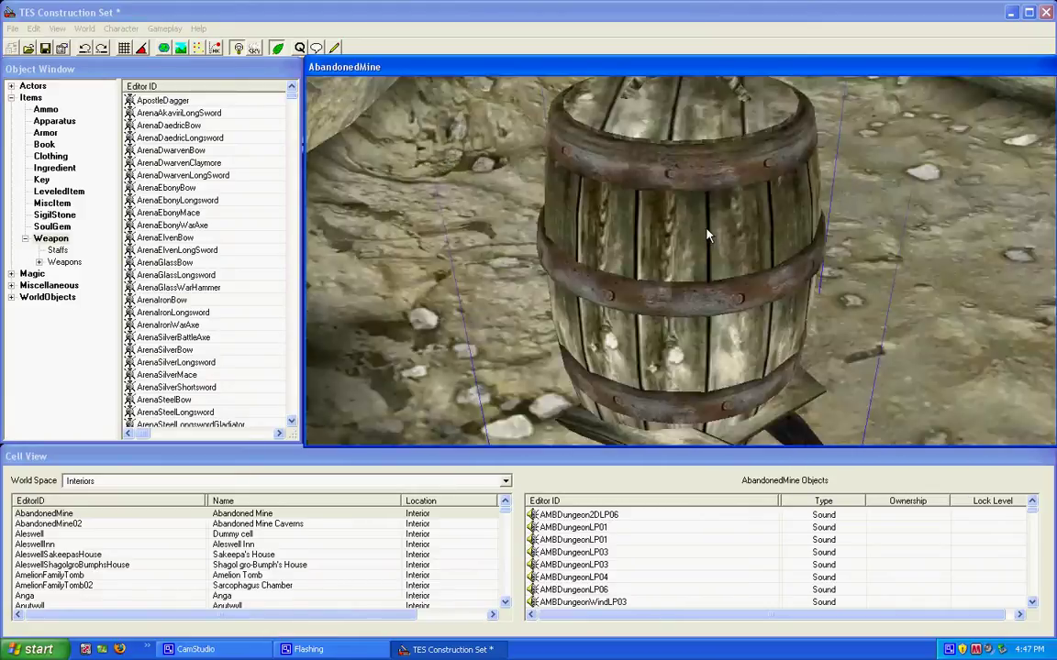
scroll(707, 235, down, 5)
scroll(692, 234, up, 5)
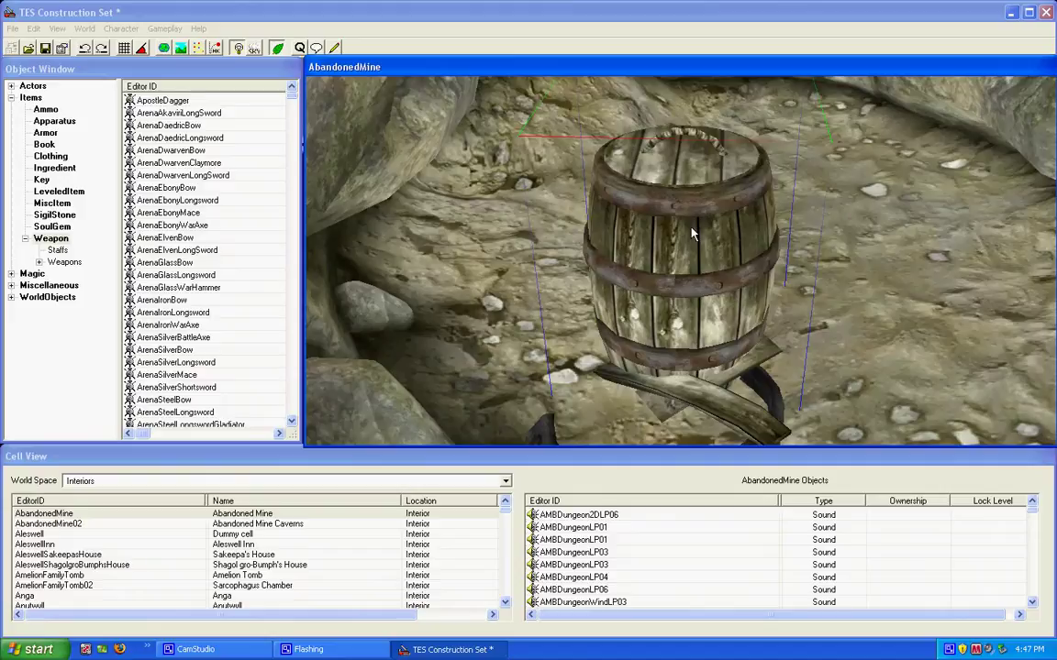
scroll(692, 234, down, 8)
scroll(694, 232, up, 4)
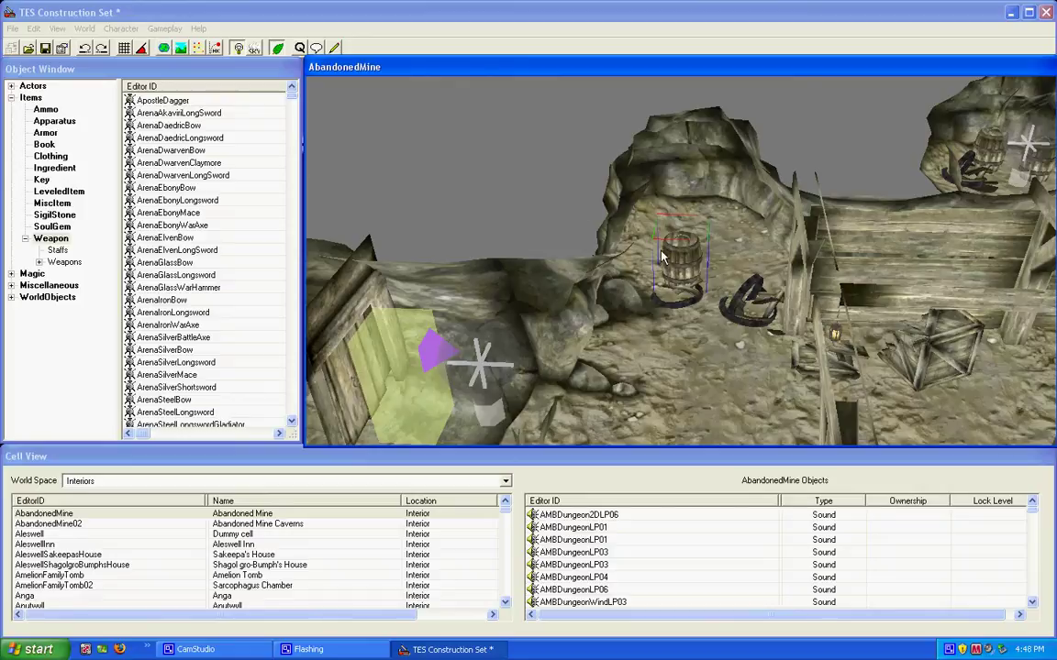
Move the barrel out of its alcove to the open area near the wooden wall and adjust its height.
drag(674, 257, 760, 420)
shift+middle_drag(760, 420, 825, 413)
drag(737, 352, 689, 185)
mouse_move(734, 377)
mouse_down()
mouse_move(718, 402)
mouse_move(731, 391)
mouse_up()
shift+middle_drag(731, 390, 764, 469)
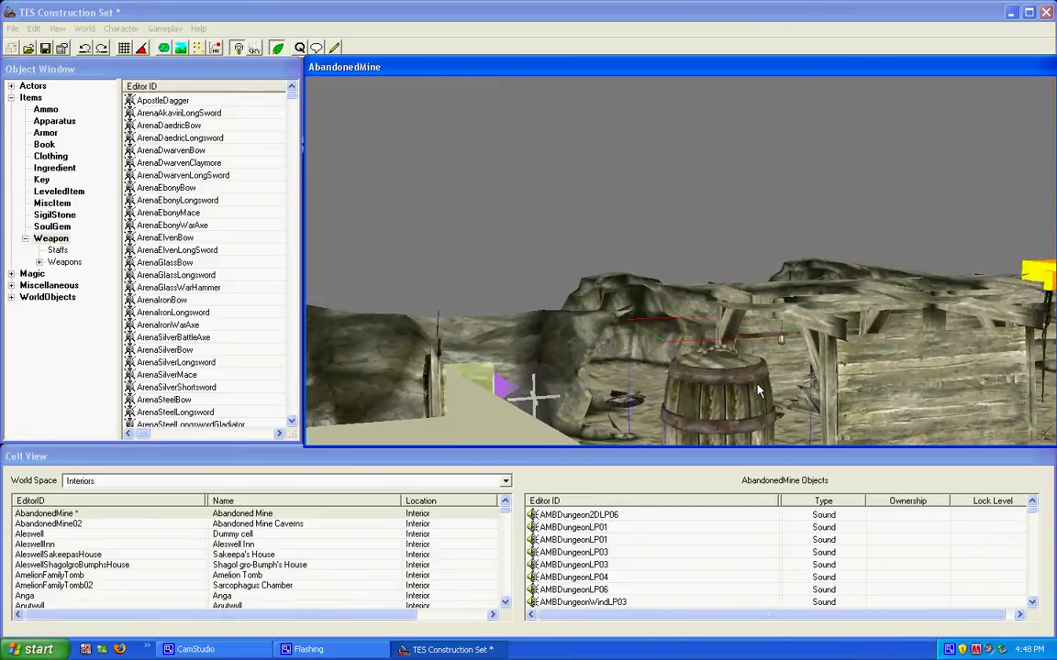
middle_drag(754, 385, 723, 358)
drag(723, 361, 722, 335)
Move the chest beside the low wooden wall a short distance along the wall.
shift+middle_drag(785, 273, 839, 430)
middle_drag(861, 336, 646, 288)
middle_drag(1009, 358, 689, 281)
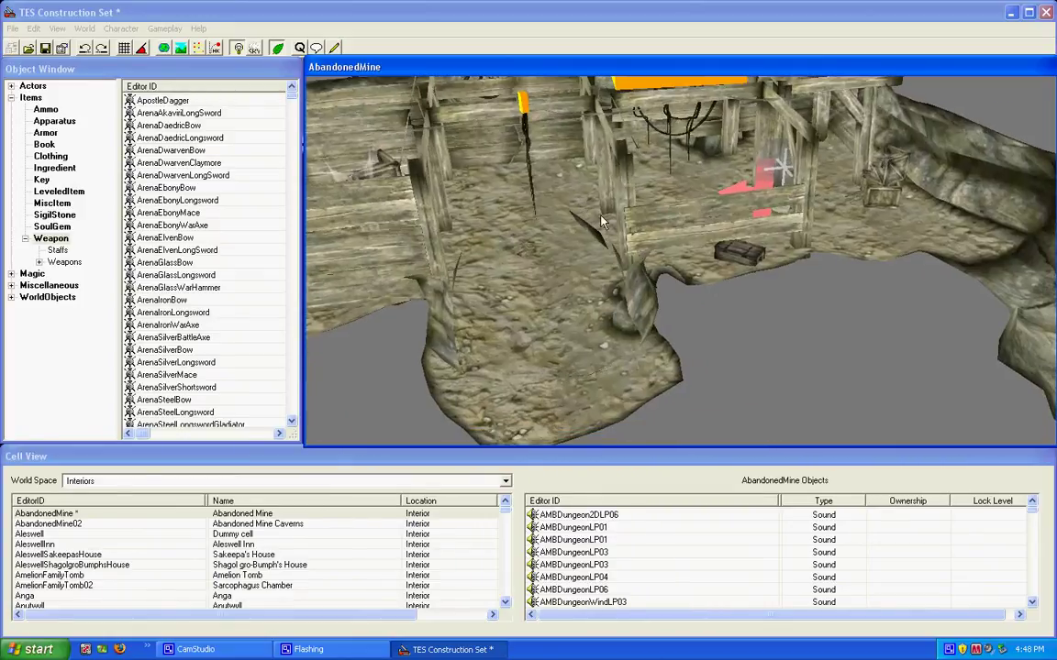
drag(748, 262, 722, 94)
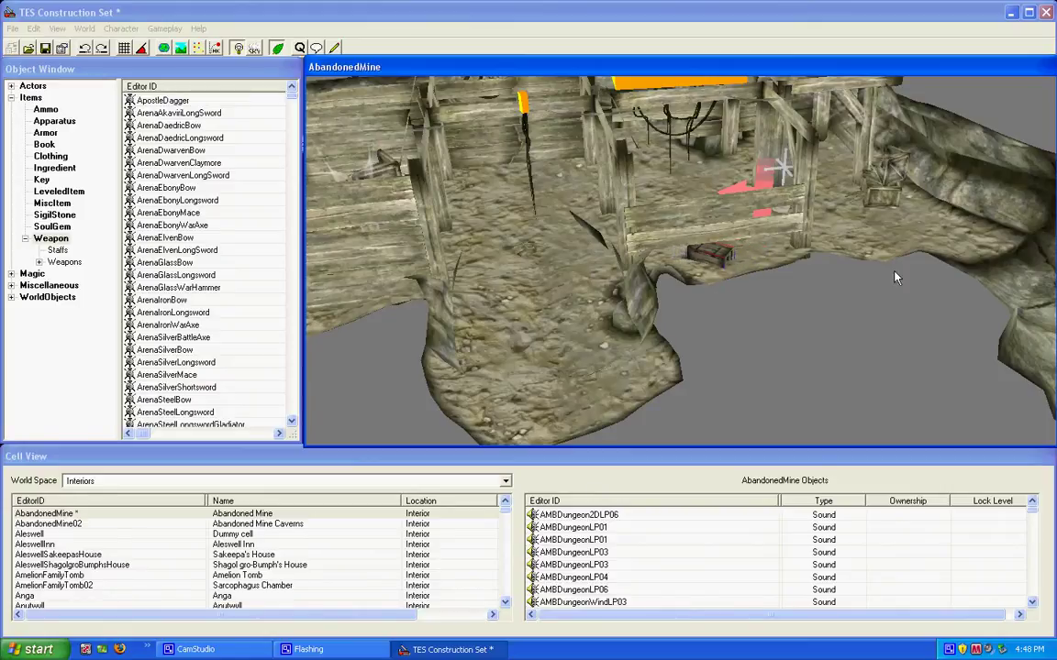
Examine the mine's rock passages and timbered rooms, including the corridor with the orange-outlined planks.
middle_drag(884, 278, 702, 141)
scroll(702, 142, down, 6)
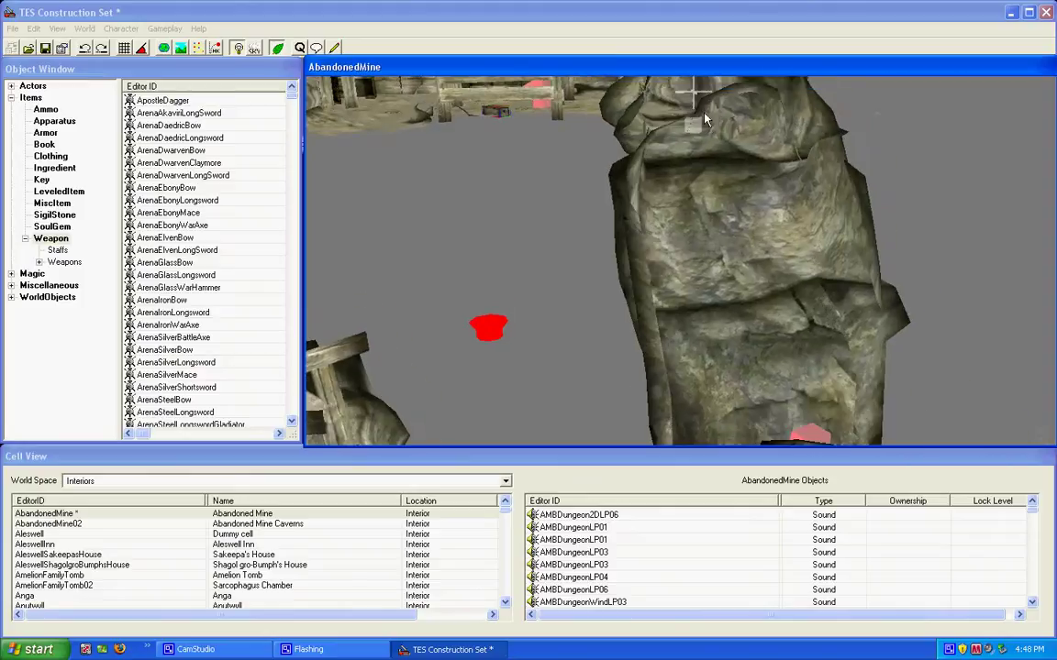
scroll(606, 291, up, 10)
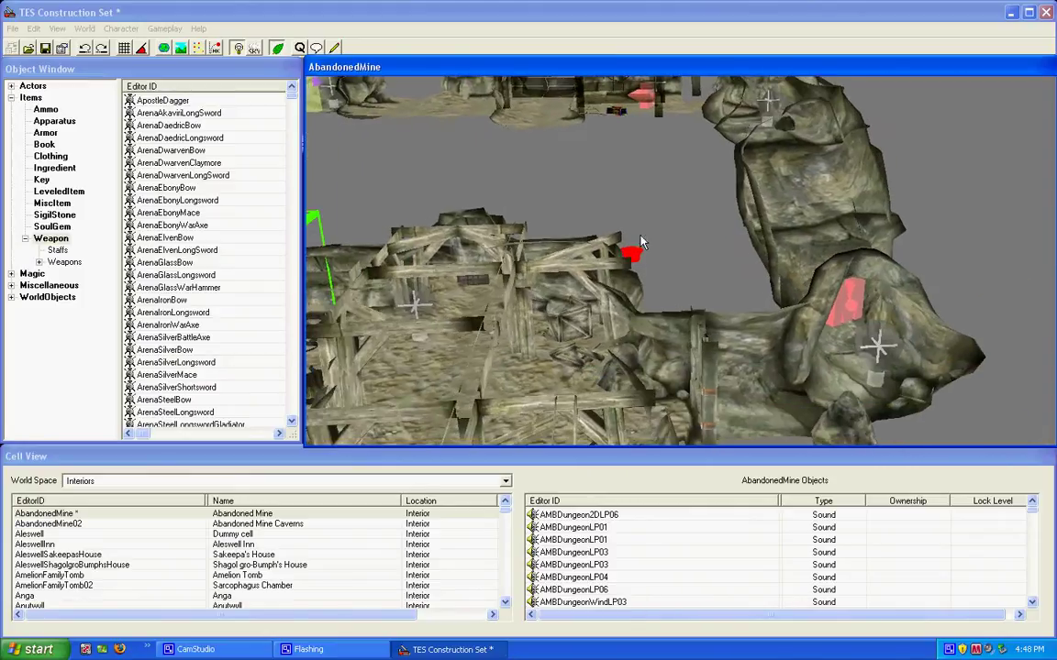
shift+middle_drag(535, 292, 612, 244)
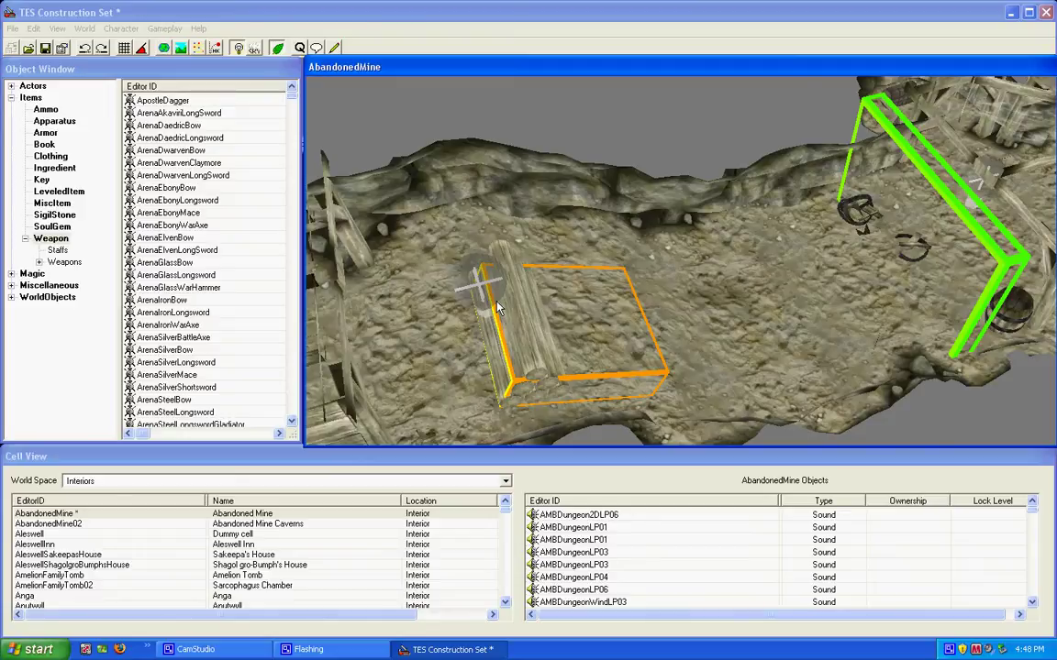
key(shift)
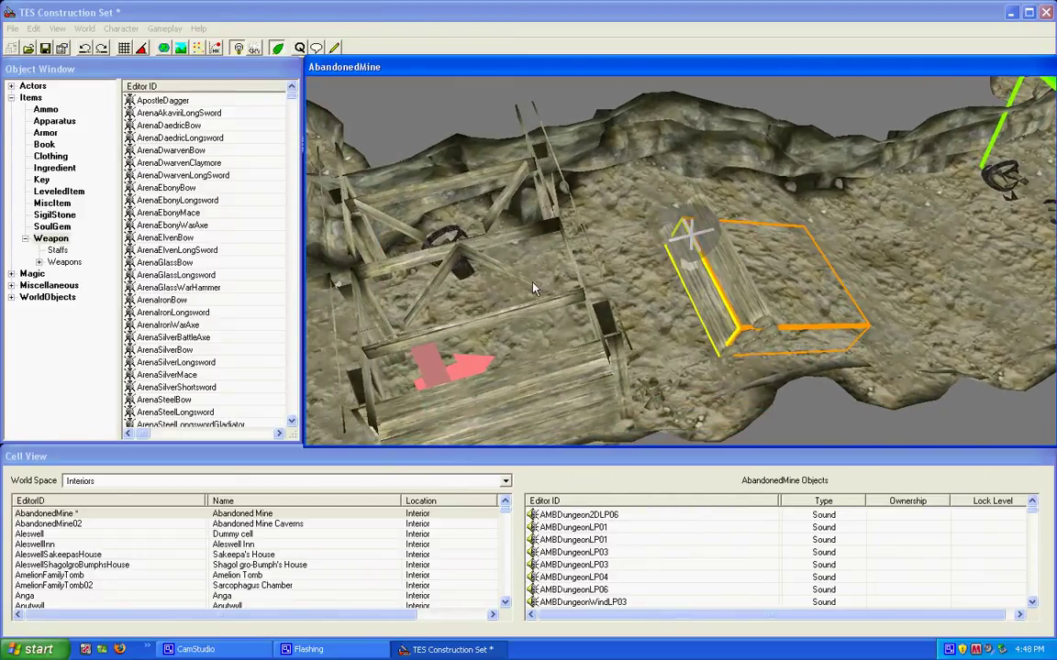
middle_drag(532, 286, 708, 224)
Select the mine's central floor and rock sections together as a group from a distant view, and clear the selection.
scroll(708, 223, down, 5)
middle_drag(604, 282, 649, 331)
scroll(633, 240, down, 2)
scroll(624, 218, up, 2)
scroll(649, 332, up, 3)
scroll(648, 333, down, 5)
scroll(734, 317, up, 2)
drag(603, 135, 889, 437)
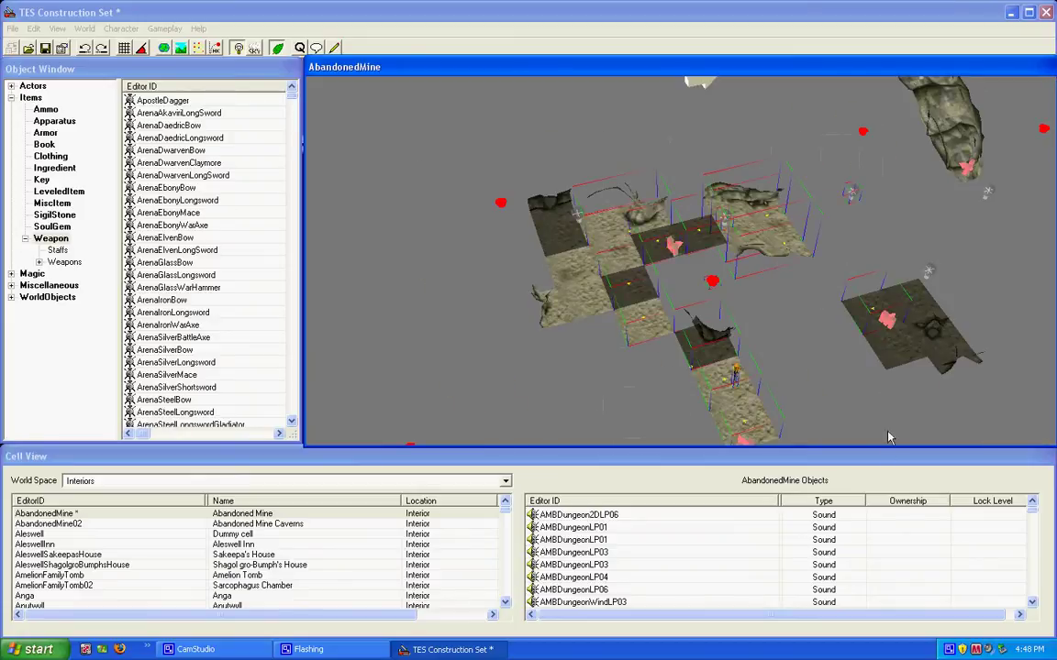
click(831, 352)
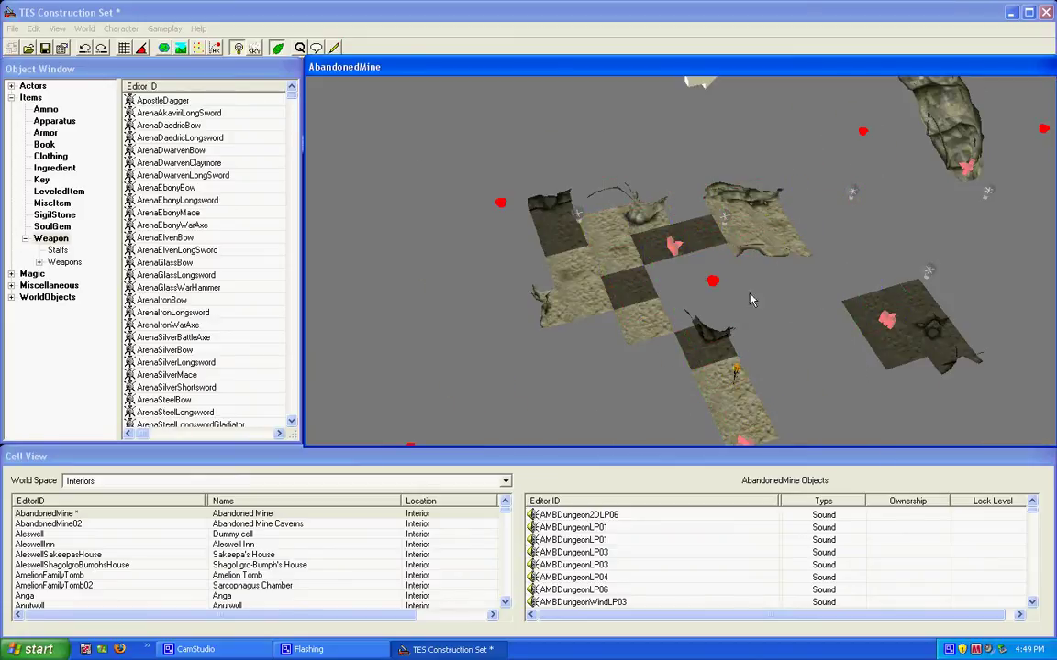
Select the corridor floor section beside the green box, inspect it from above and at an angle, and deselect it.
scroll(783, 366, up, 1)
scroll(785, 372, up, 6)
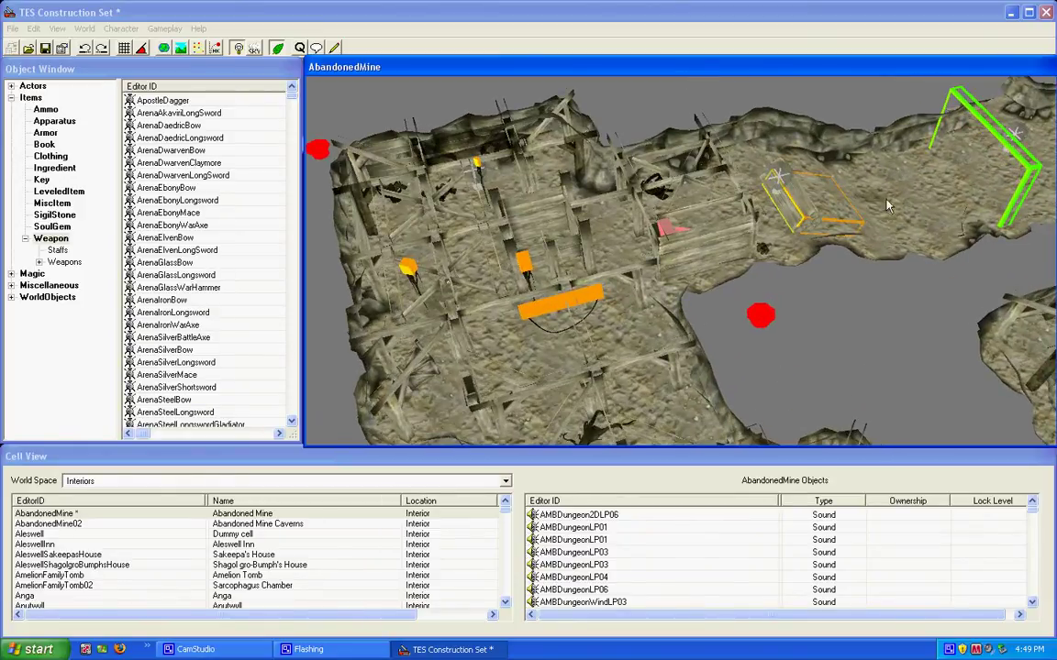
click(922, 175)
key(t)
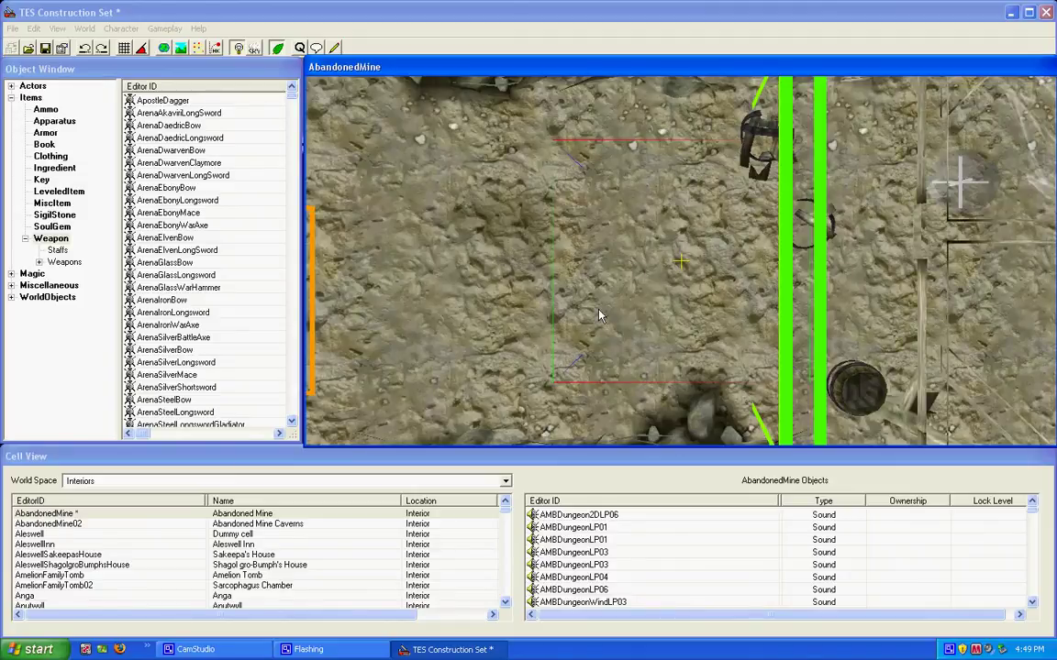
shift+middle_drag(599, 313, 604, 209)
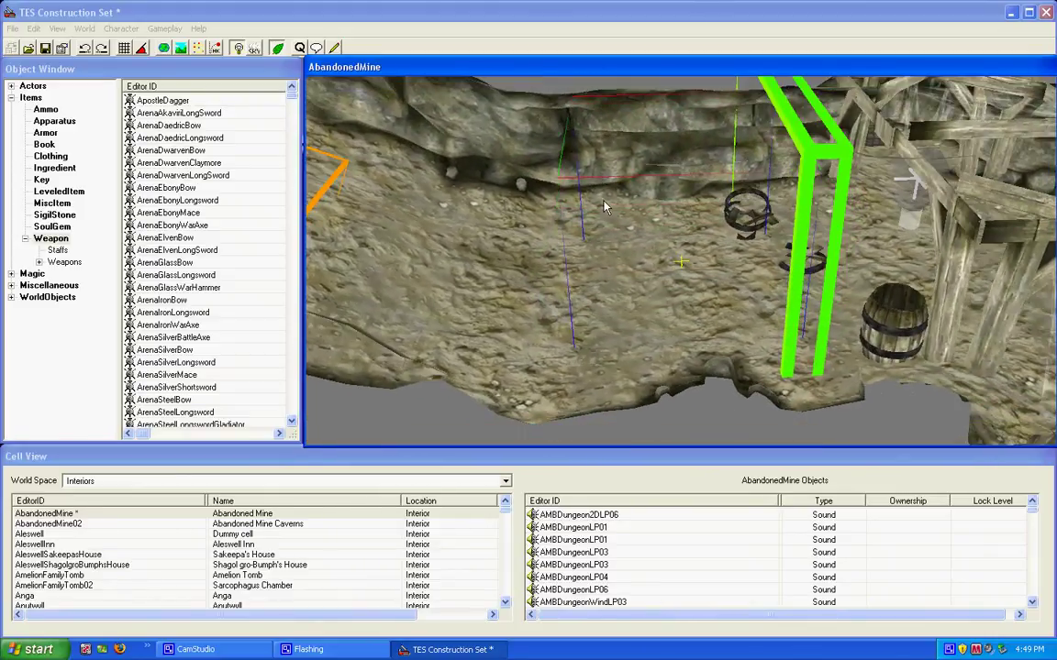
key(d)
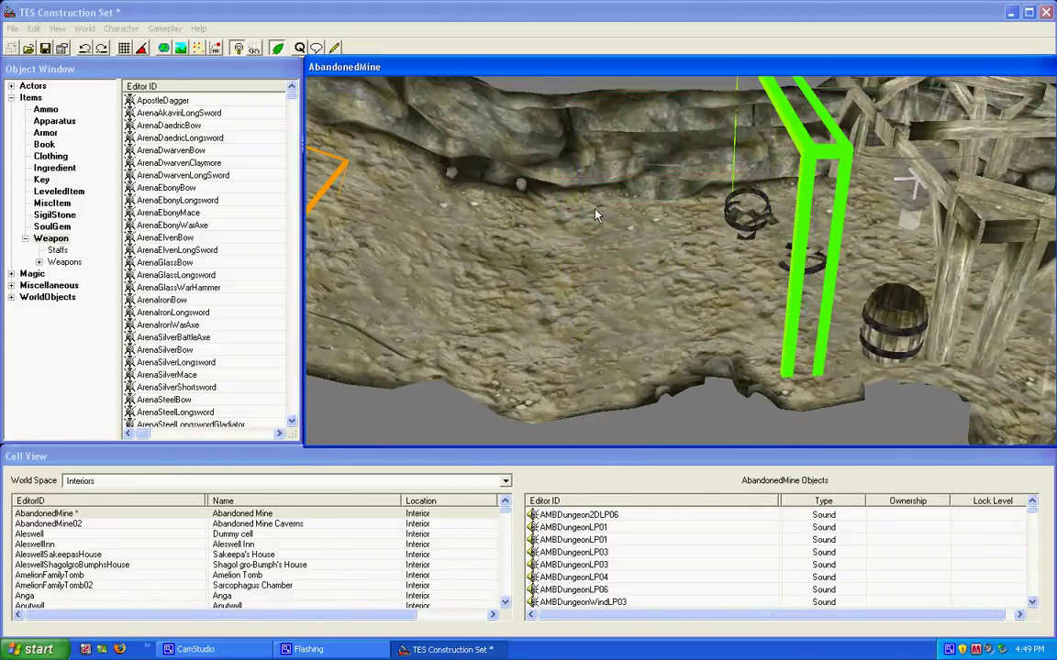
Delete the corridor floor section beside the green box and undo the deletion.
click(635, 263)
key(Delete)
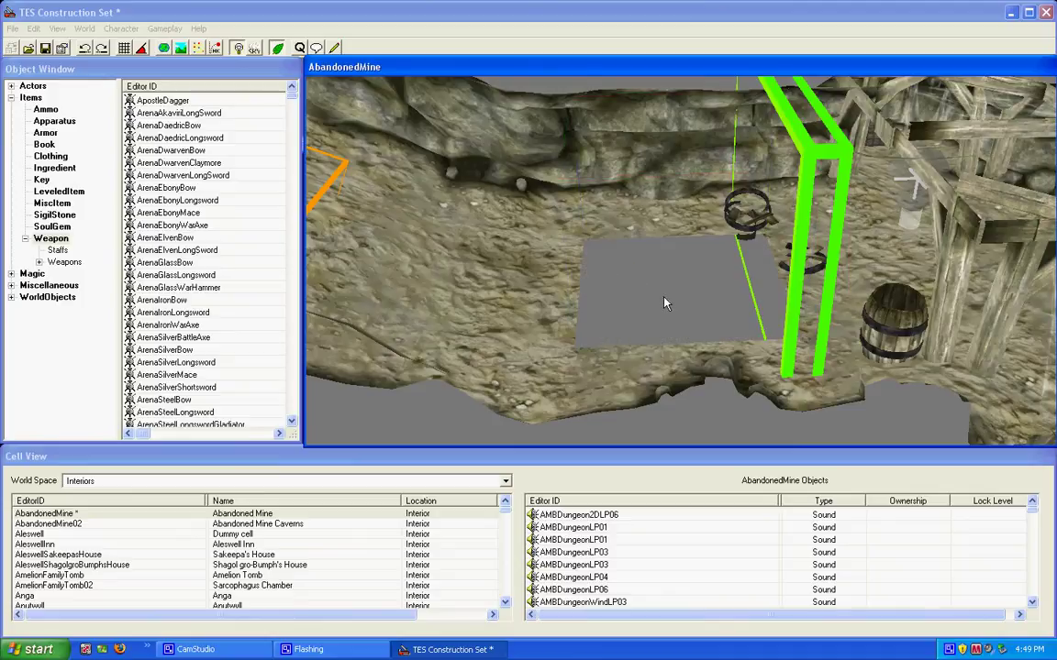
middle_drag(662, 297, 683, 335)
click(526, 288)
key(ctrl+z)
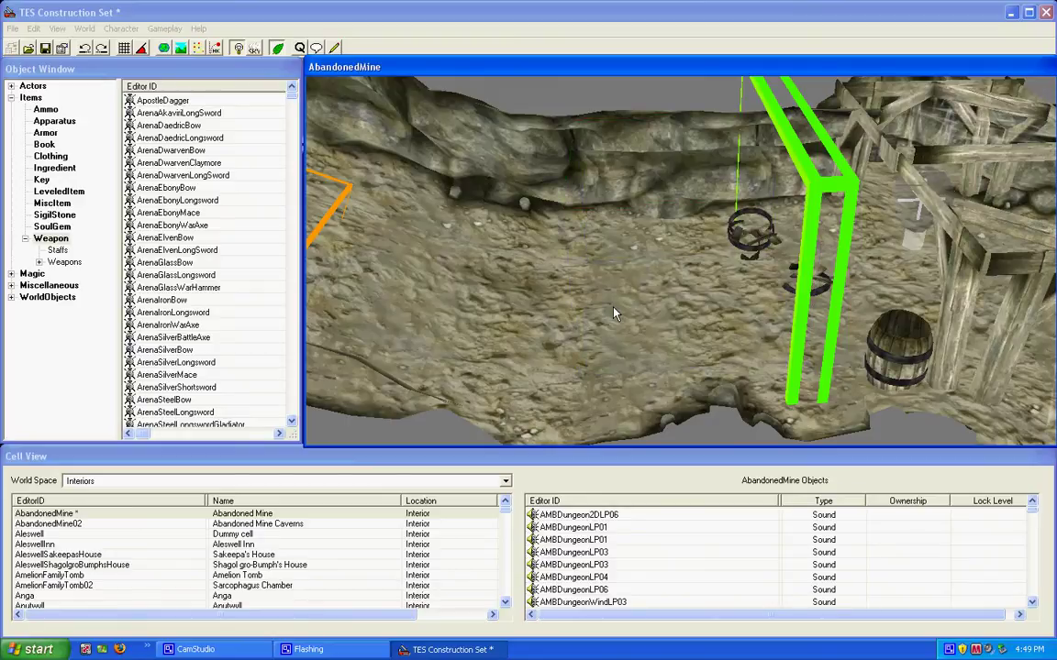
Examine the mine layout from close up and far away, returning to the first room with the barrel.
scroll(613, 308, down, 3)
scroll(613, 307, up, 5)
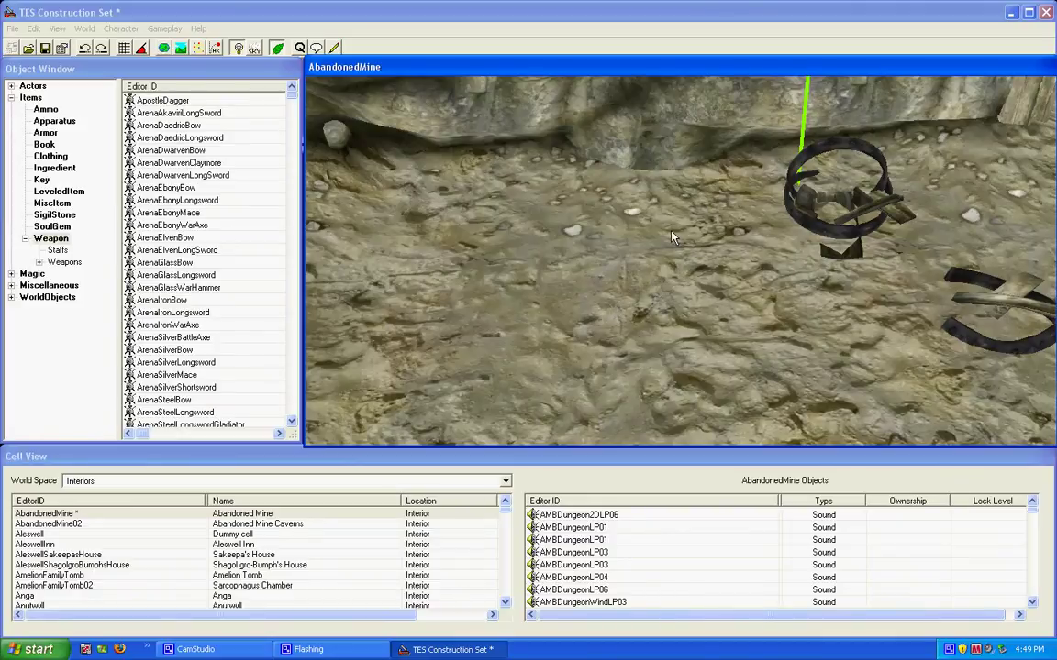
middle_drag(672, 236, 608, 355)
scroll(693, 287, down, 5)
scroll(694, 287, down, 3)
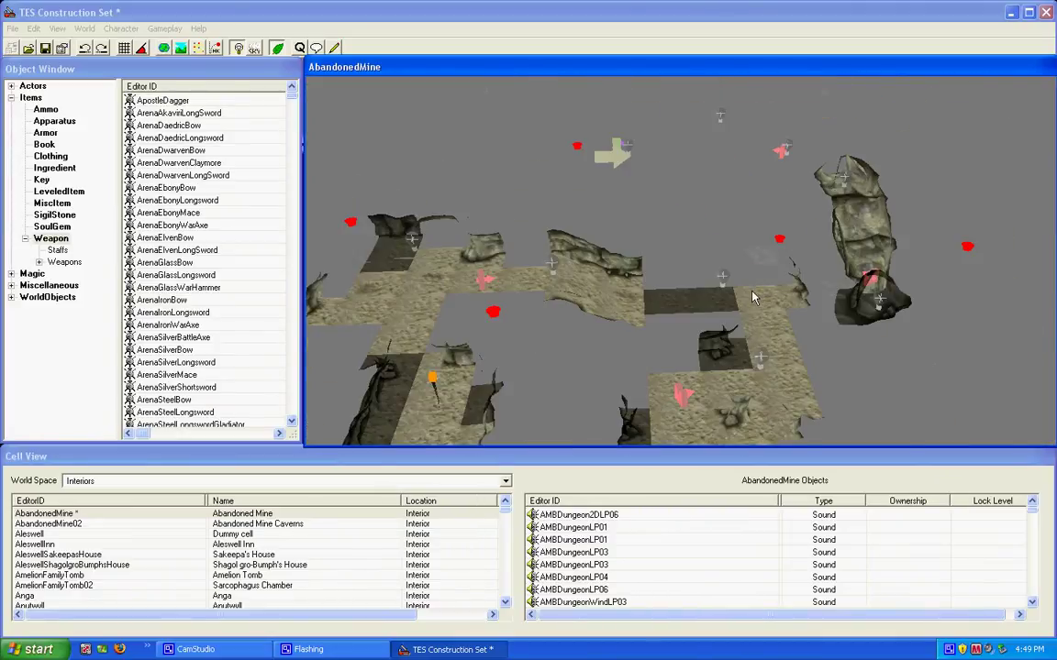
scroll(684, 267, up, 6)
middle_drag(749, 430, 762, 470)
scroll(672, 182, up, 4)
middle_drag(673, 183, 723, 415)
middle_drag(735, 174, 726, 299)
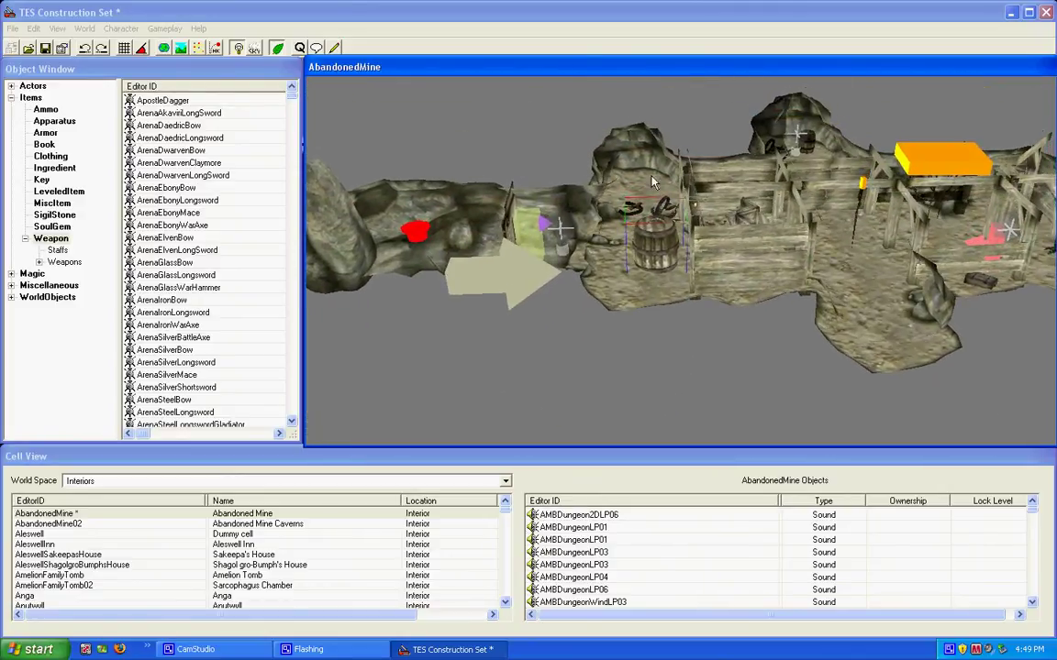